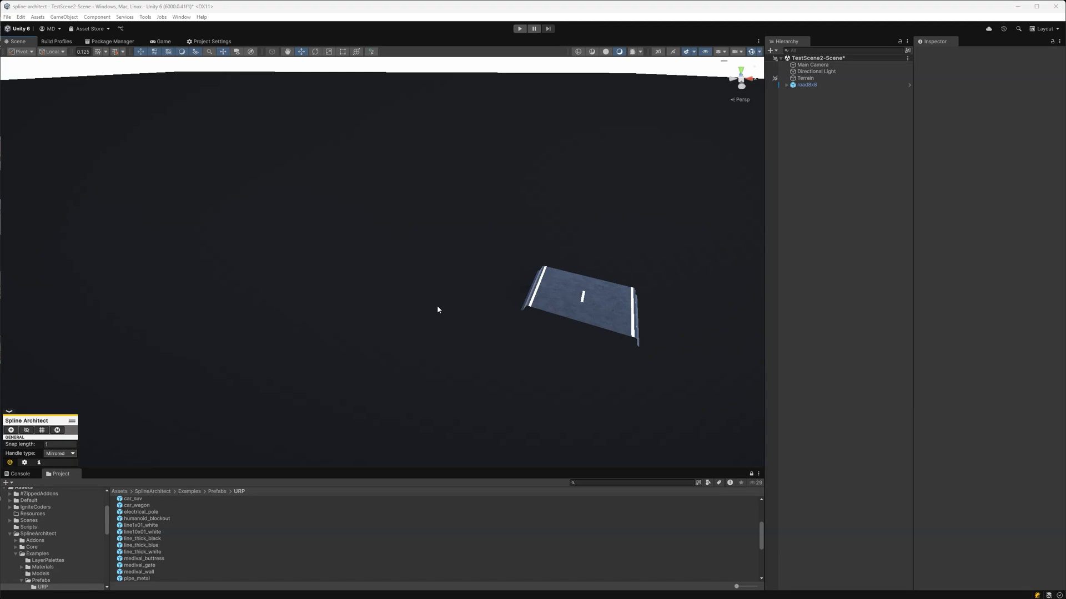
# - Create a spline with three anchors on the terrain beside the road piece
pyautogui.click(12, 431)
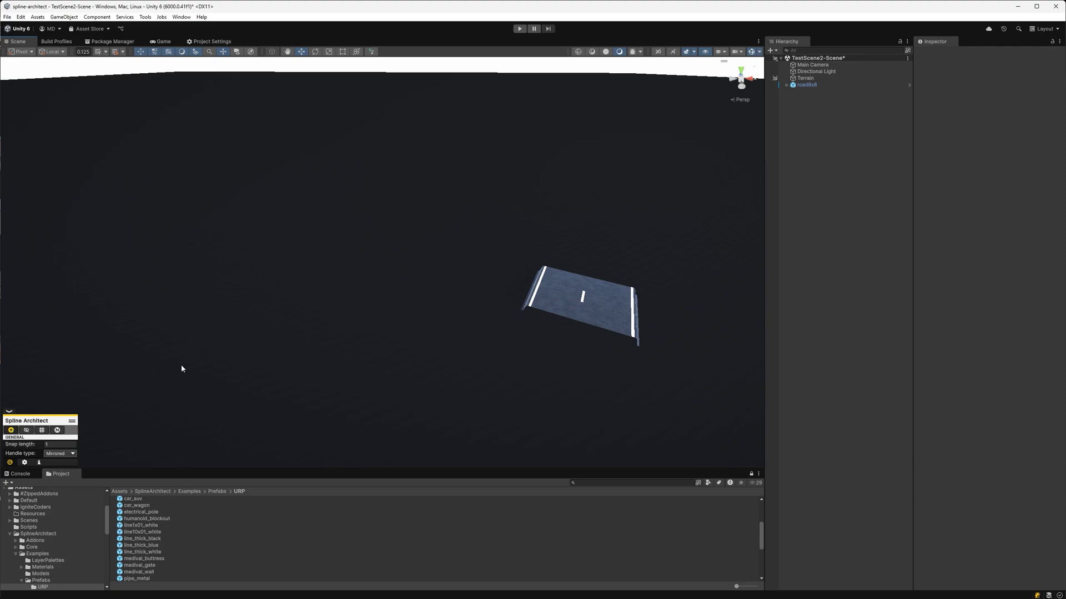
pyautogui.click(286, 309)
pyautogui.click(430, 243)
pyautogui.click(368, 170)
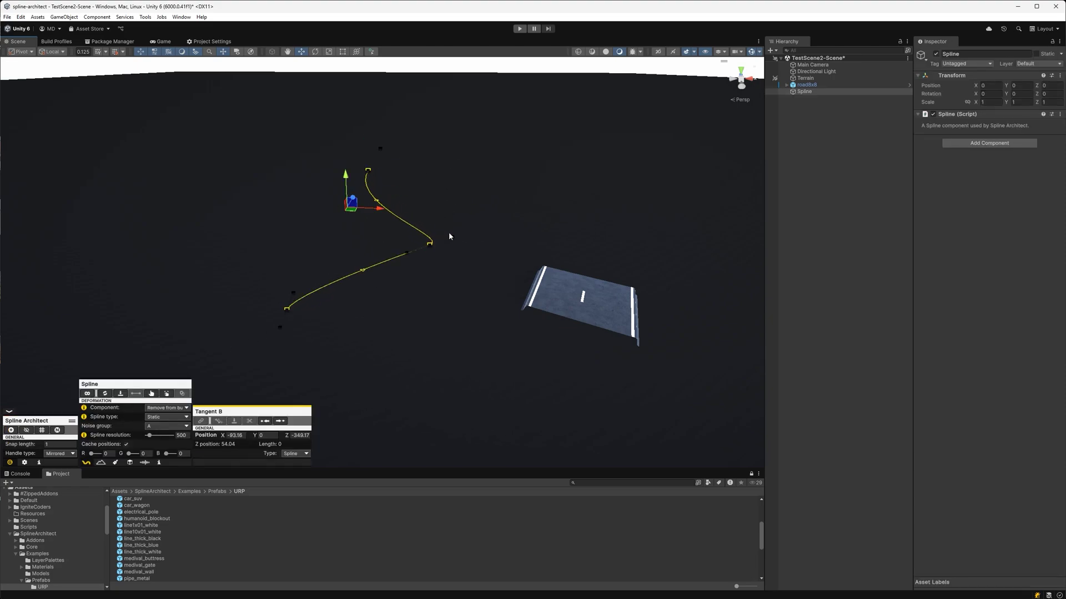
# - Reshape the spline into a smooth S-curve by repositioning its middle and start anchors and their tangents
pyautogui.click(451, 235)
pyautogui.moveTo(454, 236)
pyautogui.mouseDown()
pyautogui.moveTo(442, 204)
pyautogui.moveTo(463, 239)
pyautogui.mouseUp()
pyautogui.click(429, 243)
pyautogui.click(293, 293)
pyautogui.moveTo(296, 295); pyautogui.dragTo(272, 333)
pyautogui.click(286, 309)
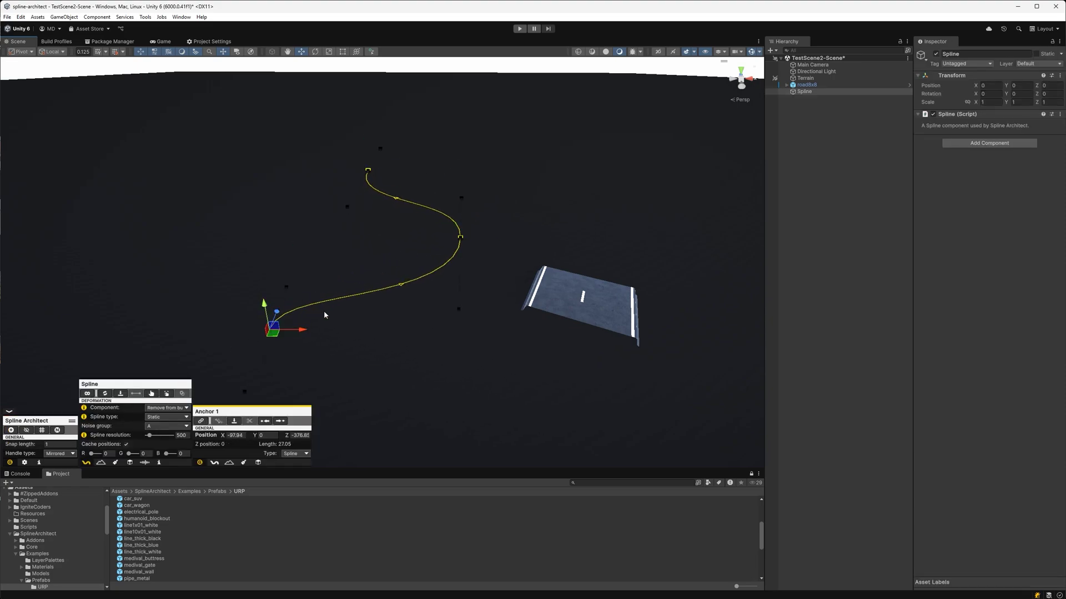
# - Move the road8x8 object onto the spline at about X -88, Z -372 and parent it to Spline
pyautogui.click(594, 314)
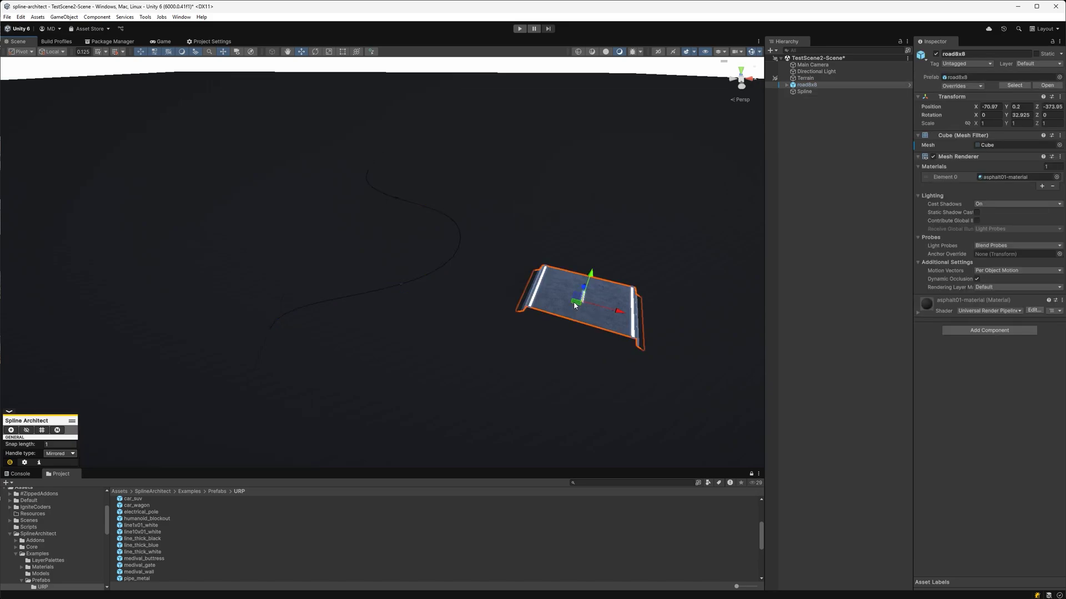
pyautogui.moveTo(574, 304); pyautogui.dragTo(385, 291)
pyautogui.click(811, 86)
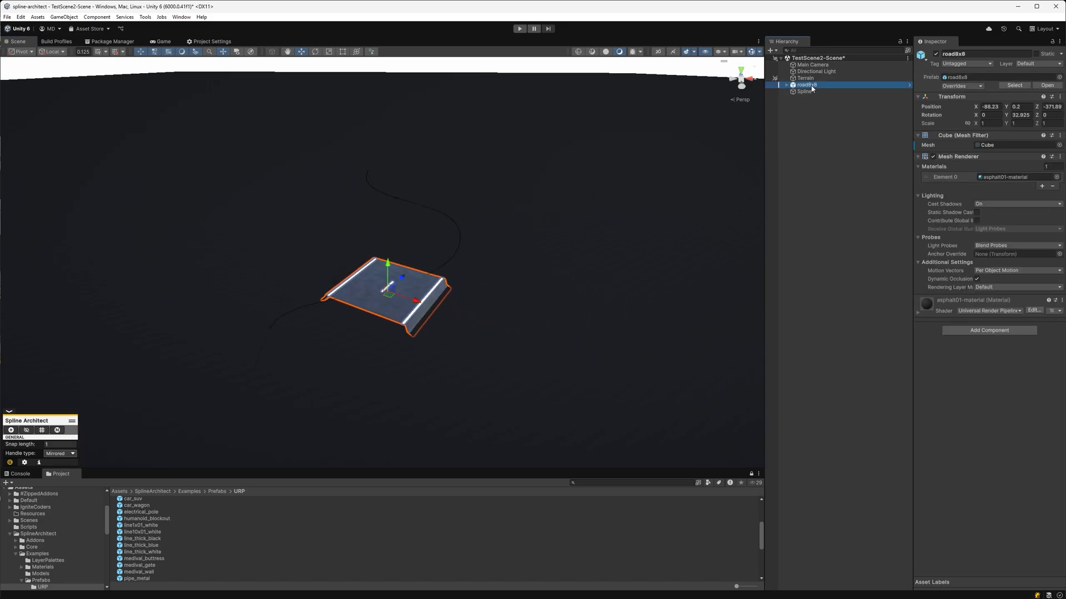
pyautogui.moveTo(811, 88); pyautogui.dragTo(798, 93)
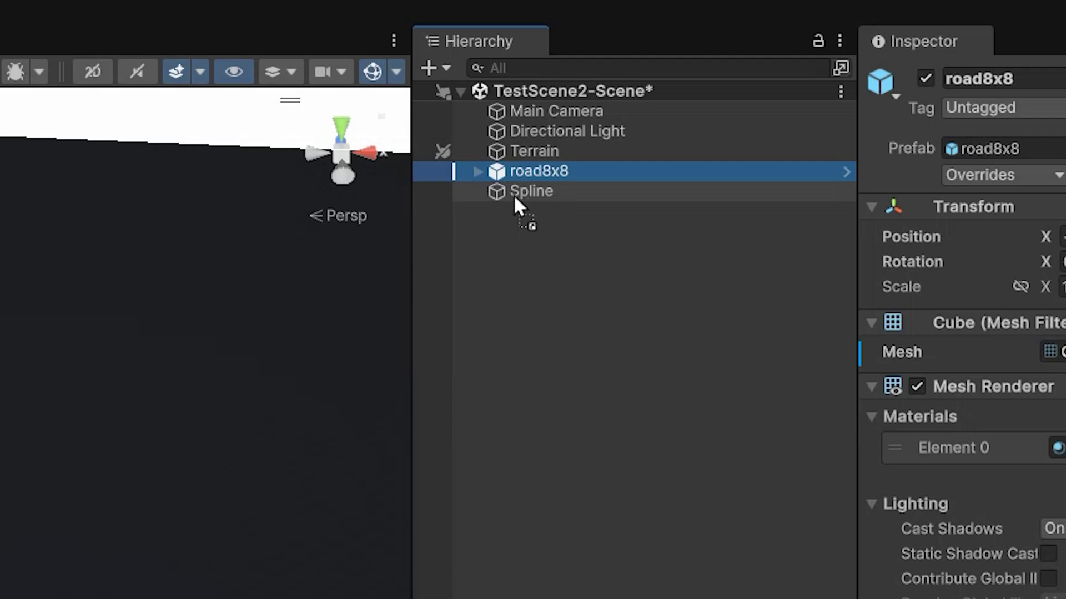
pyautogui.moveTo(514, 194); pyautogui.dragTo(518, 195)
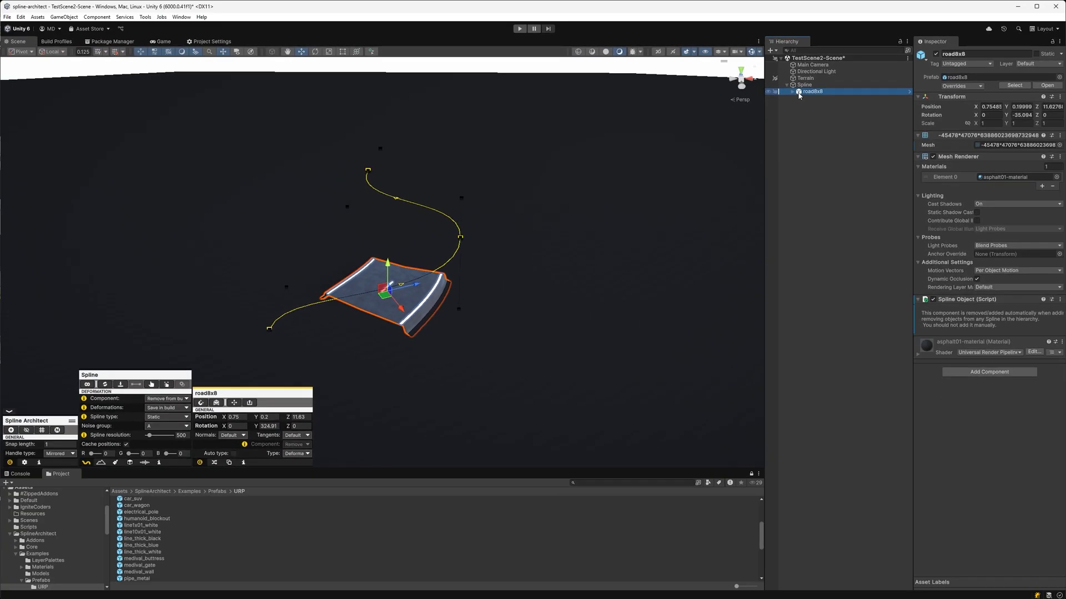
# - Reposition the road piece to X 1, Y 0, Z 12 and place two duplicates along the spline at Z 25 and Z 37
pyautogui.moveTo(416, 285); pyautogui.dragTo(441, 307)
pyautogui.press('e')
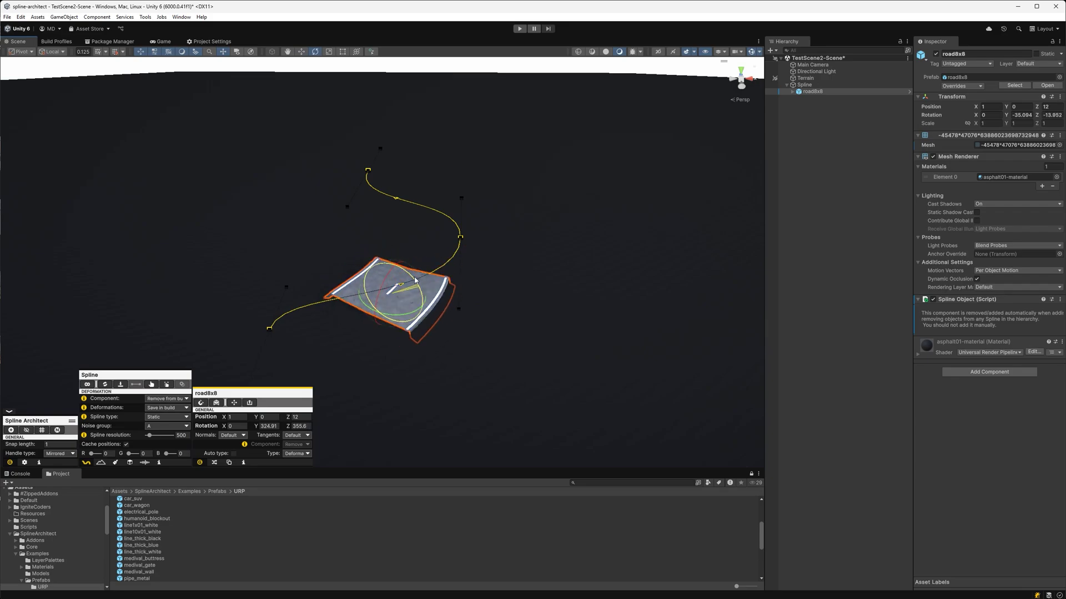
pyautogui.hotkey('ctrl', 'd')
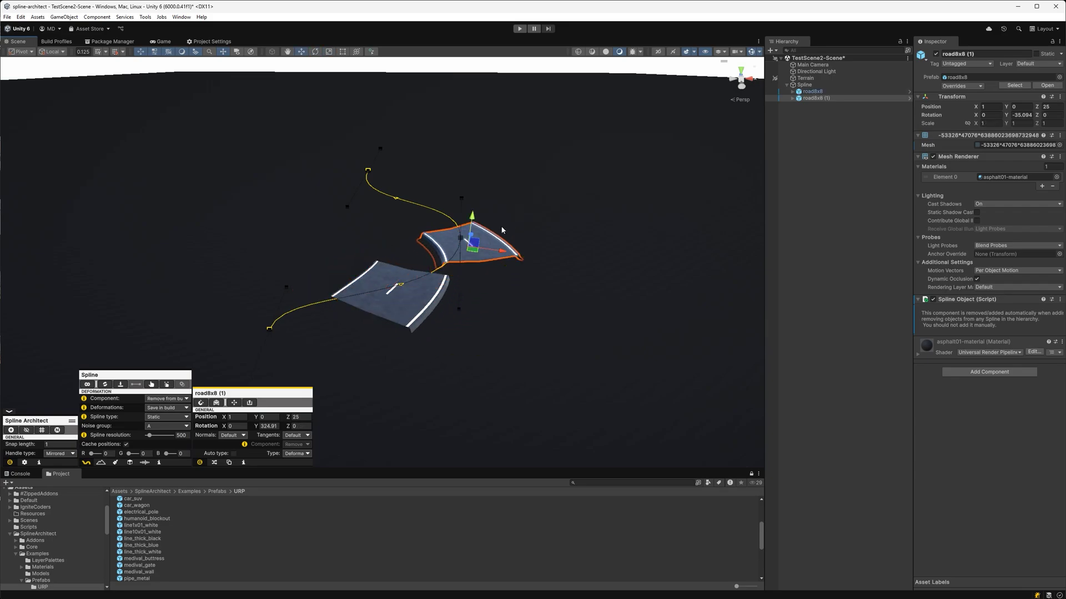
pyautogui.hotkey('ctrl', 'd')
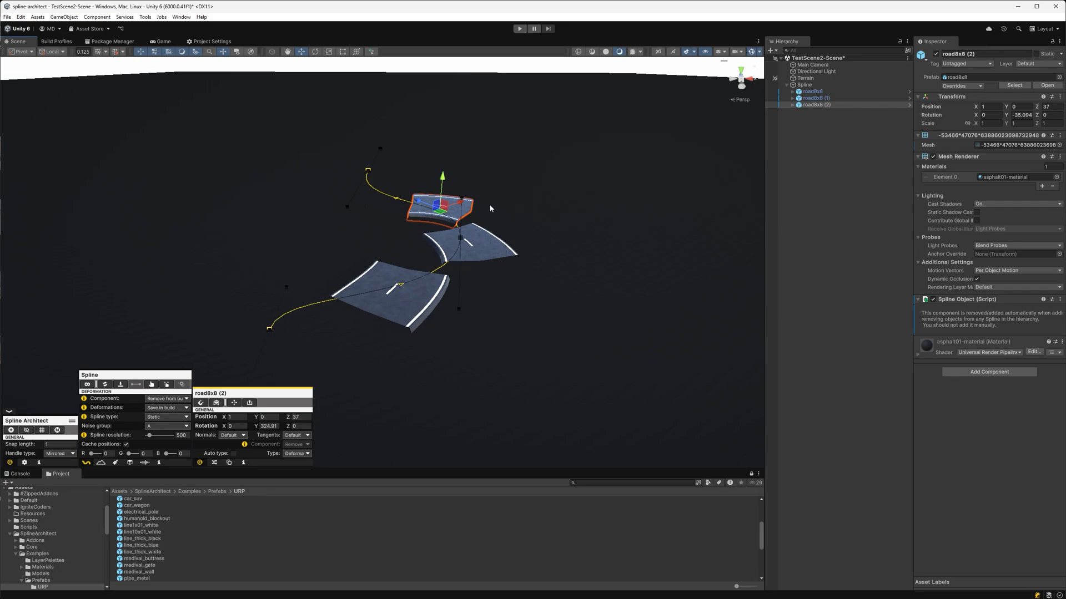
# - Select all three road pieces and center them on the spline
pyautogui.keyDown('shift'); pyautogui.click(484, 232); pyautogui.keyUp('shift')
pyautogui.keyDown('shift'); pyautogui.click(426, 310); pyautogui.keyUp('shift')
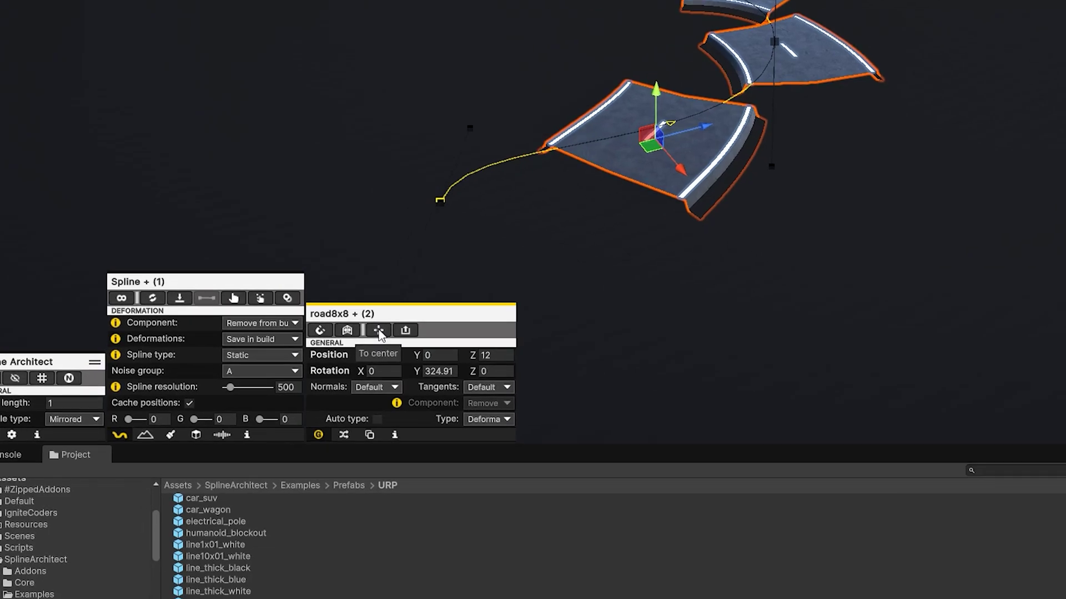
pyautogui.click(379, 331)
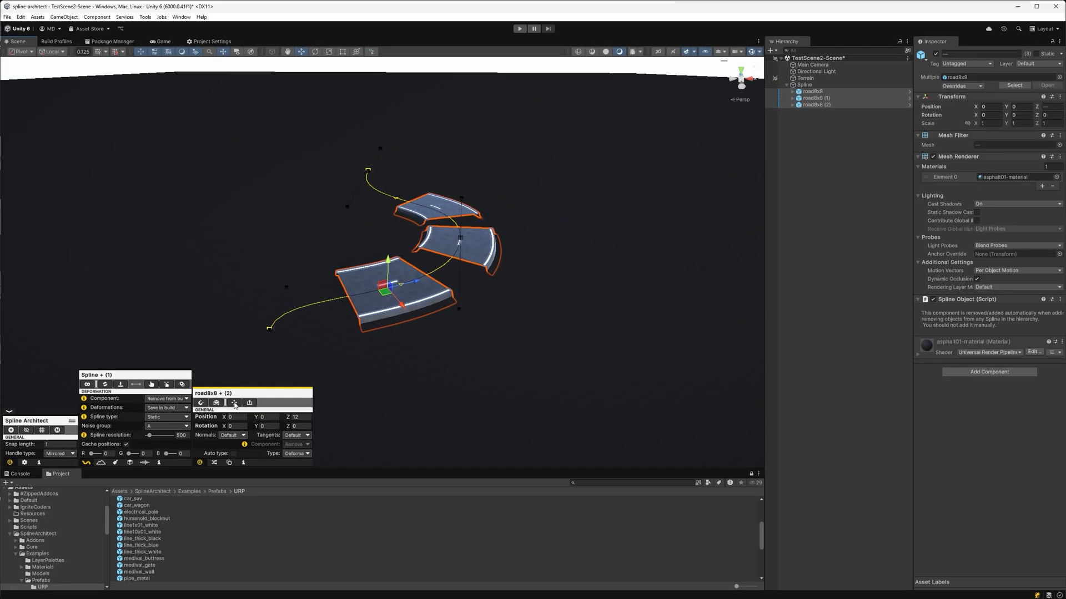
# - Set the snap length to 0 and restore it to 1
pyautogui.click(60, 444)
pyautogui.write('0')
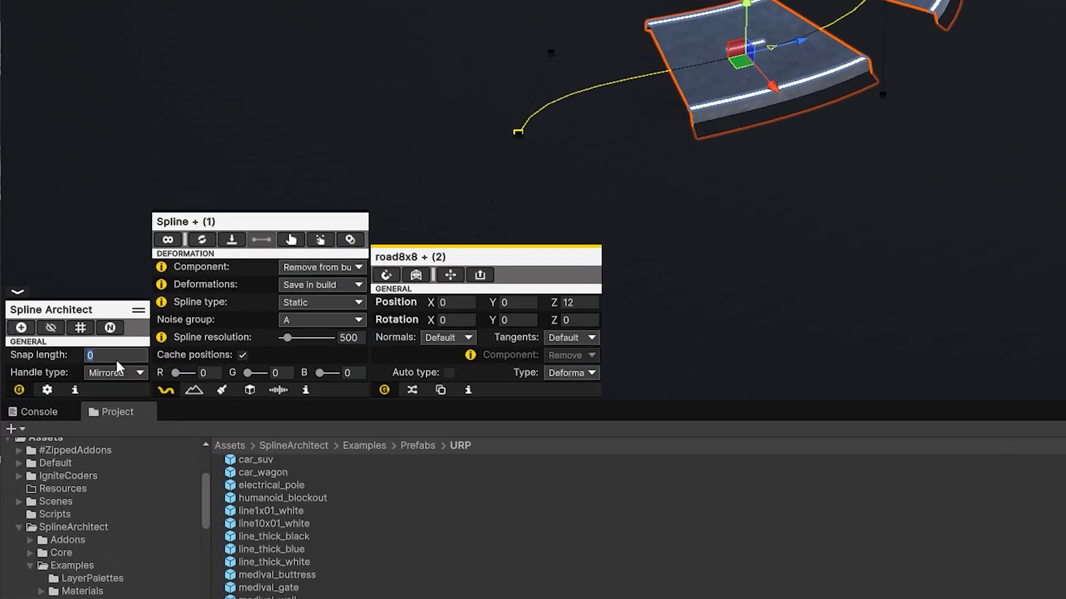
pyautogui.write('1')
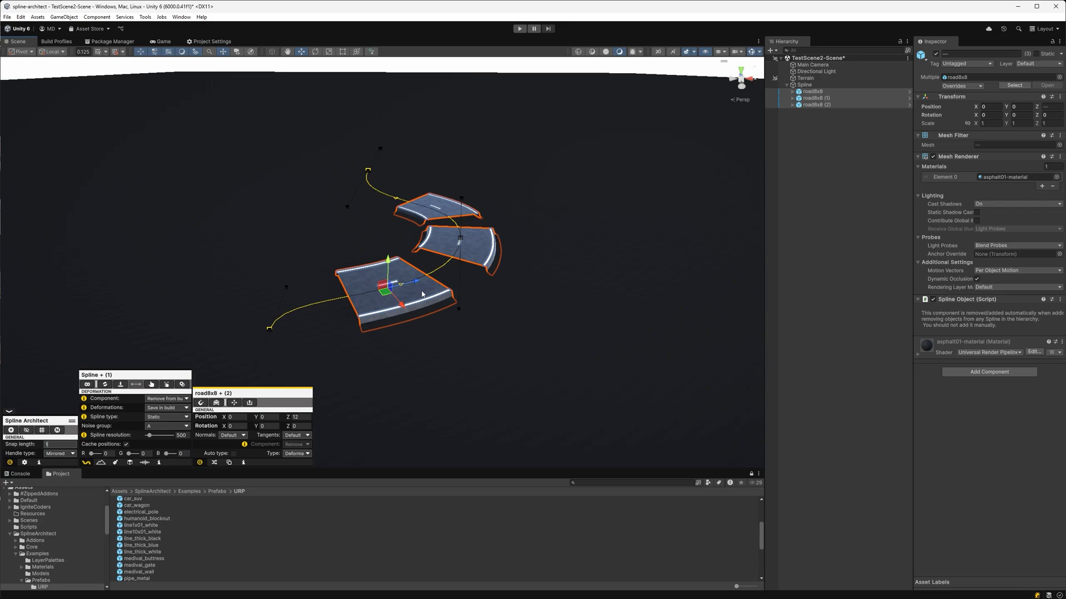
# - Line up the road pieces end to end from the spline's start, the first at Z 3, and extend the road with duplicates
pyautogui.click(420, 293)
pyautogui.moveTo(416, 282); pyautogui.dragTo(322, 300)
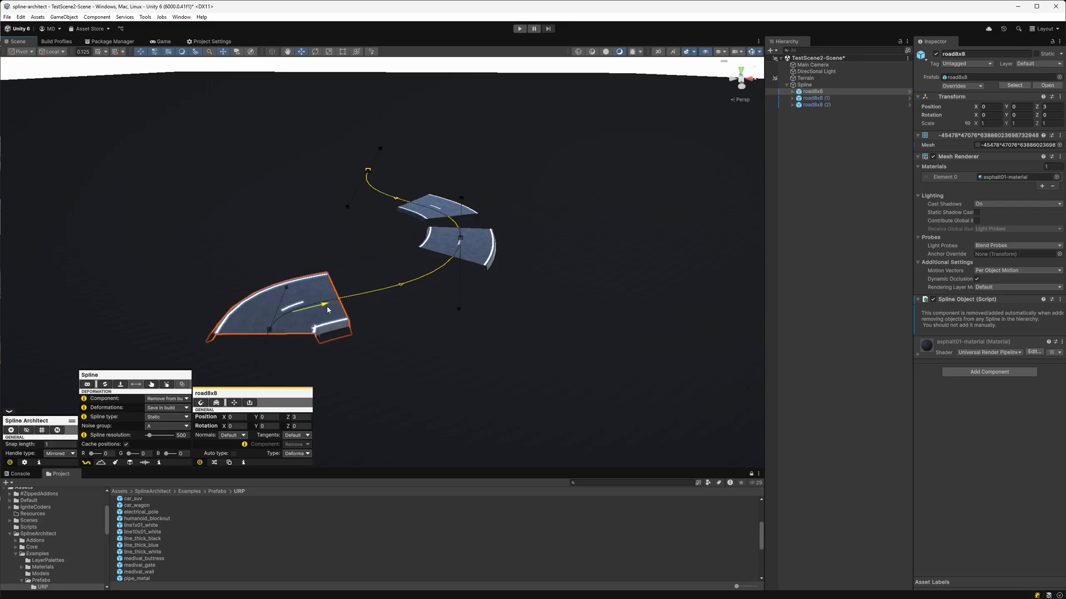
pyautogui.click(466, 245)
pyautogui.moveTo(463, 228); pyautogui.dragTo(407, 285)
pyautogui.click(431, 215)
pyautogui.moveTo(415, 202); pyautogui.dragTo(524, 209)
pyautogui.hotkey('ctrl', 'd')
pyautogui.hotkey('ctrl', 'd')
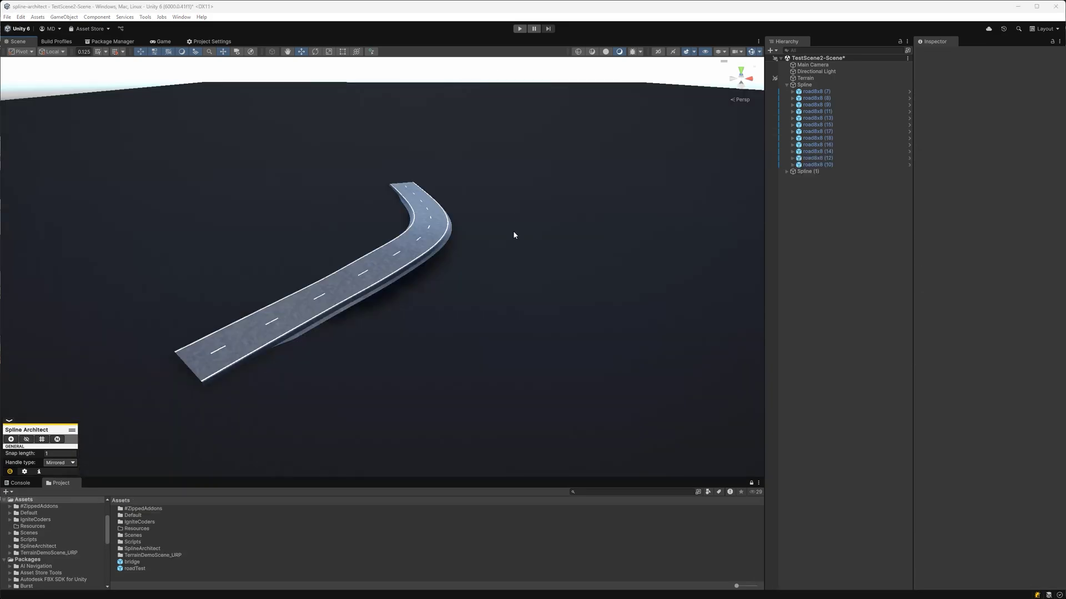
# - Select the long road's spline and adjust one of its control points
pyautogui.click(815, 86)
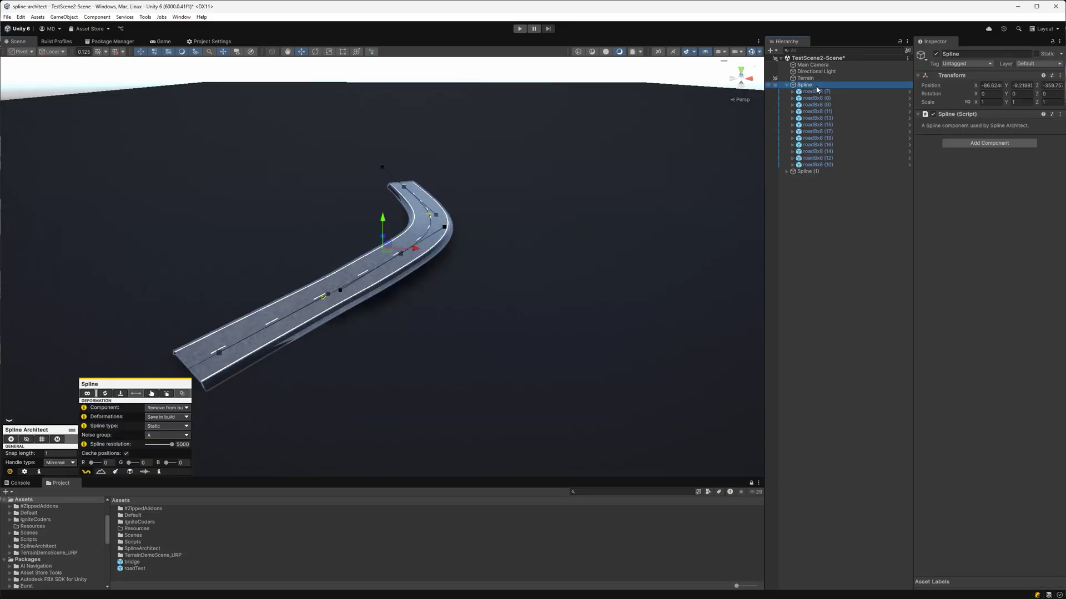
pyautogui.click(403, 257)
pyautogui.moveTo(239, 417)
pyautogui.mouseDown()
pyautogui.moveTo(253, 428)
pyautogui.moveTo(239, 412)
pyautogui.mouseUp()
pyautogui.moveTo(257, 465); pyautogui.dragTo(266, 453)
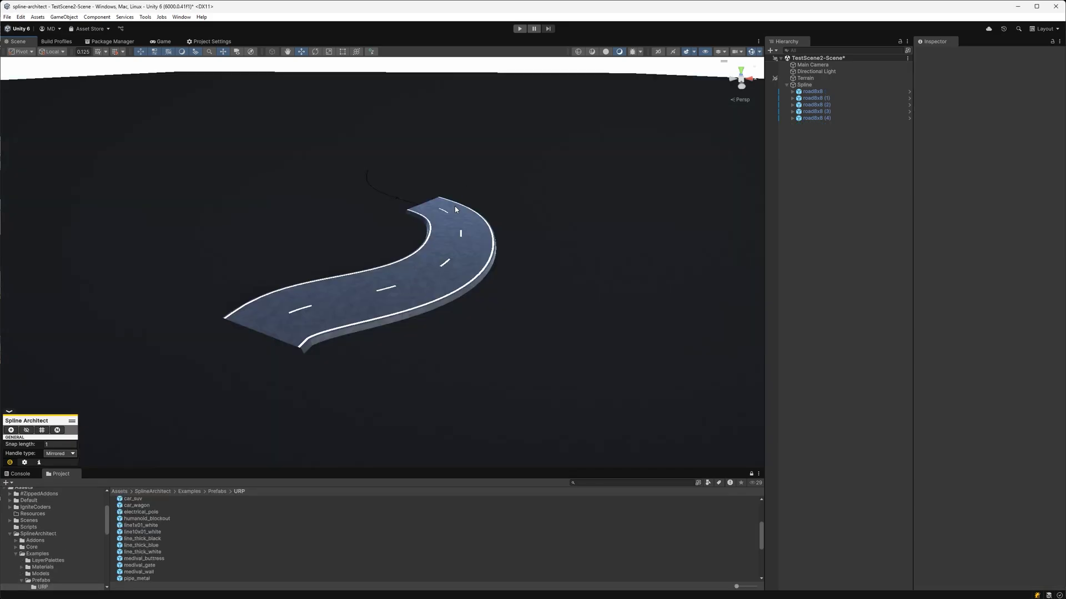
# - Set the type of all five road pieces on the spline to Follower
pyautogui.click(456, 206)
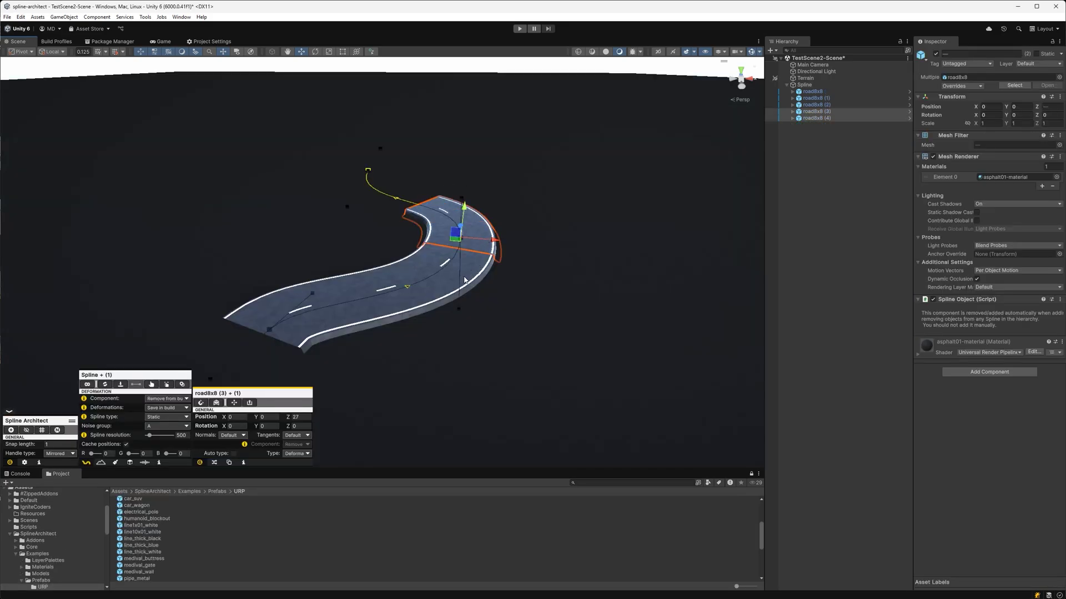
pyautogui.keyDown('shift'); pyautogui.click(465, 280); pyautogui.keyUp('shift')
pyautogui.keyDown('shift'); pyautogui.click(391, 307); pyautogui.keyUp('shift')
pyautogui.keyDown('shift'); pyautogui.click(319, 334); pyautogui.keyUp('shift')
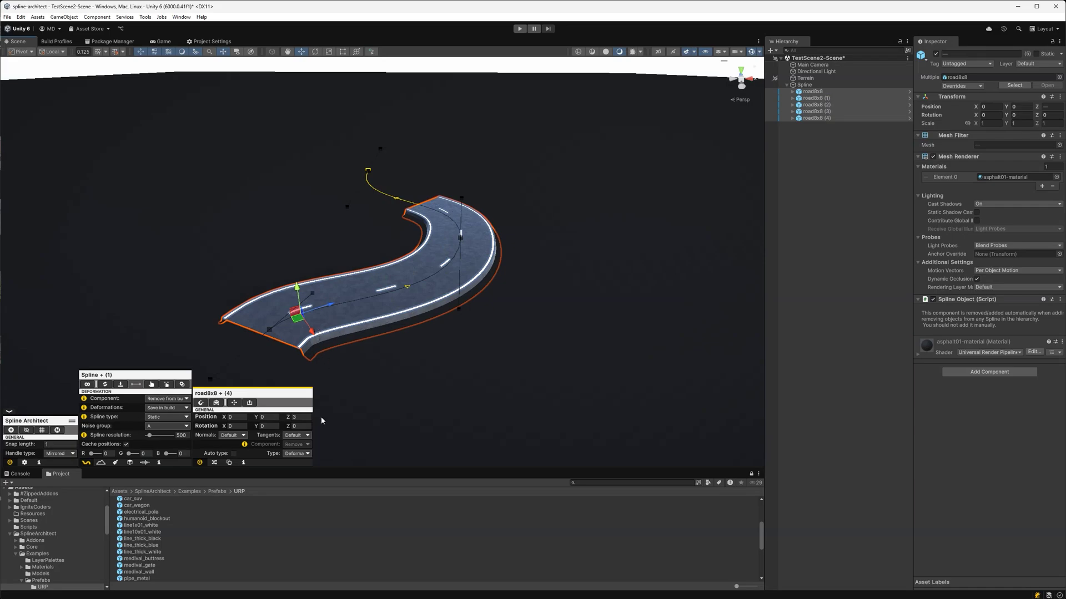
pyautogui.click(297, 454)
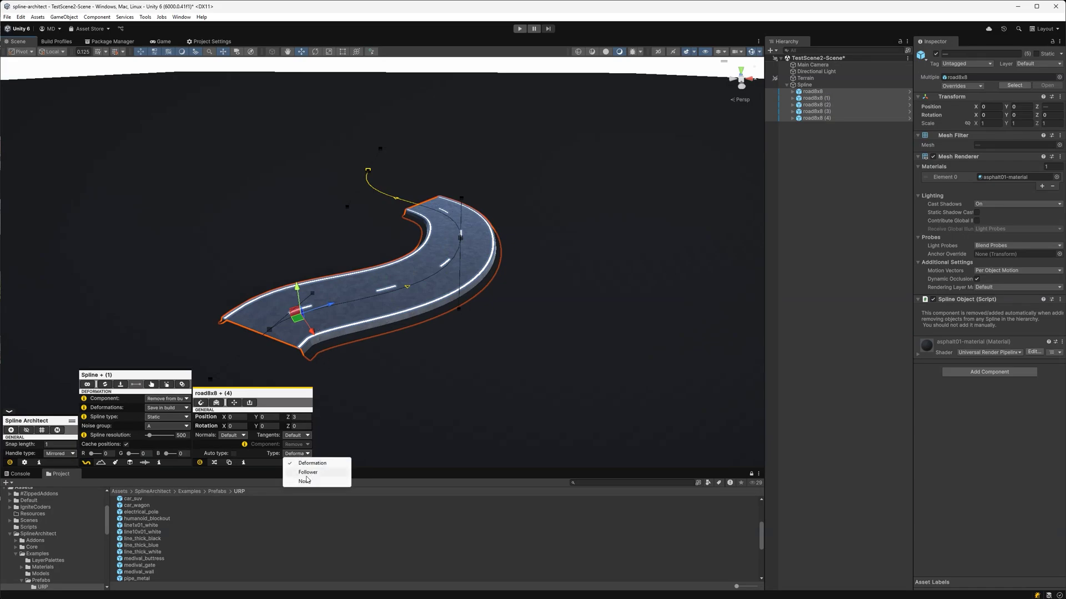
pyautogui.click(308, 472)
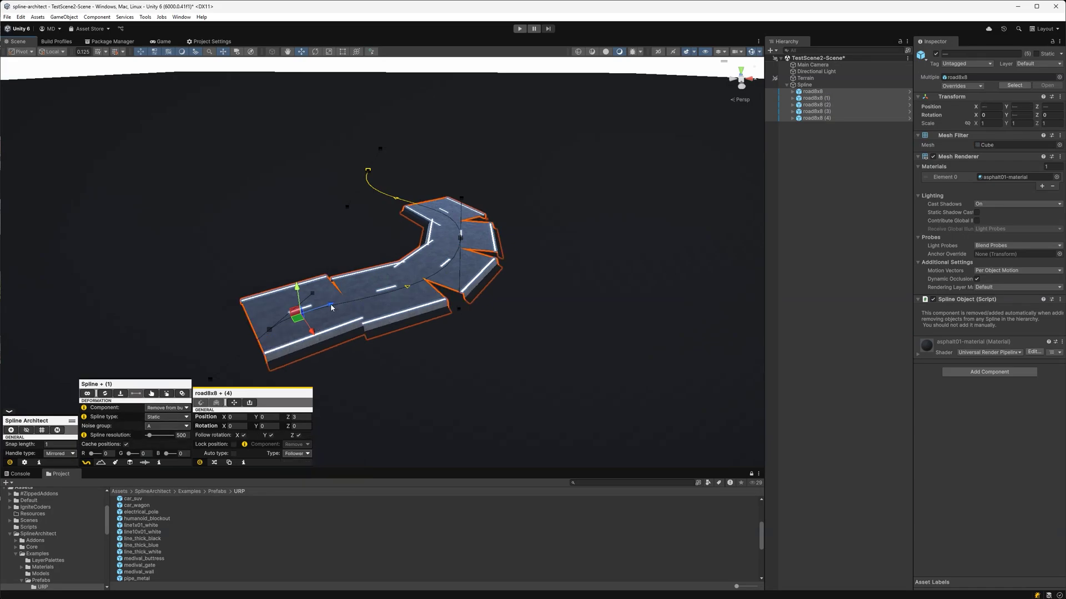
# - Undo a trial slide of the road pieces and move the spline's Anchor 2 to about X -79.7, Z -359
pyautogui.moveTo(334, 304); pyautogui.dragTo(362, 298)
pyautogui.hotkey('ctrl', 'z')
pyautogui.click(460, 241)
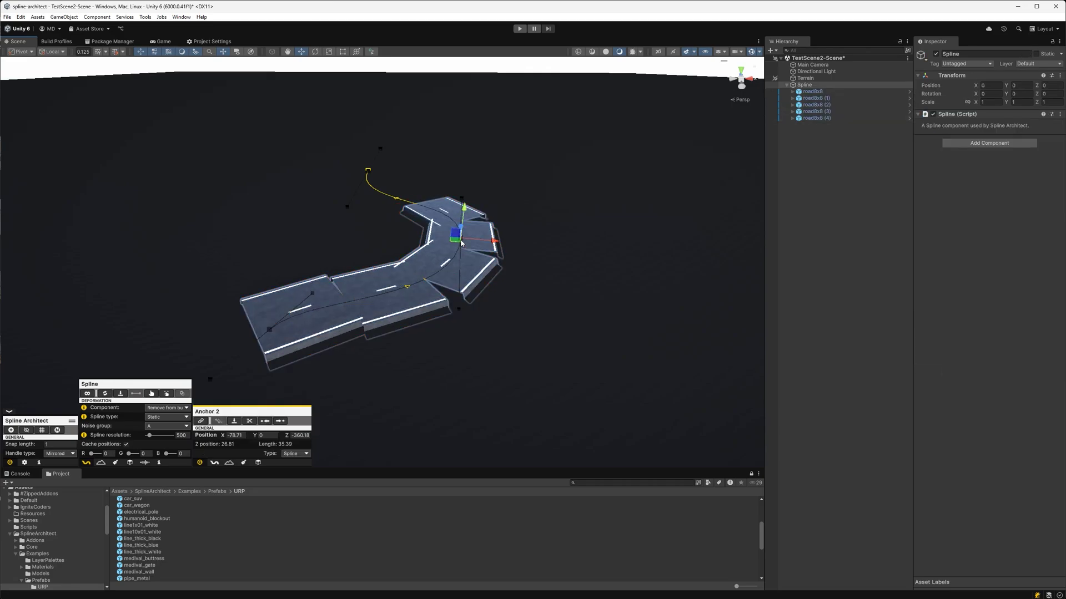
pyautogui.moveTo(494, 242)
pyautogui.mouseDown()
pyautogui.moveTo(471, 242)
pyautogui.moveTo(483, 247)
pyautogui.mouseUp()
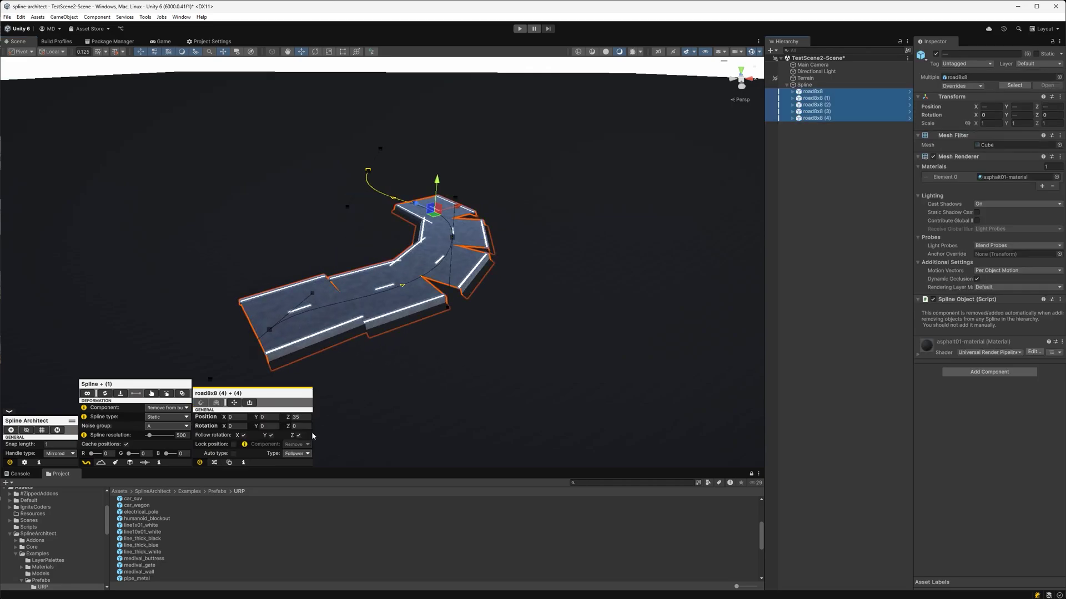
# - Set the type of all five road pieces to None and test it by moving the spline's Anchor 2
pyautogui.click(295, 454)
pyautogui.click(298, 482)
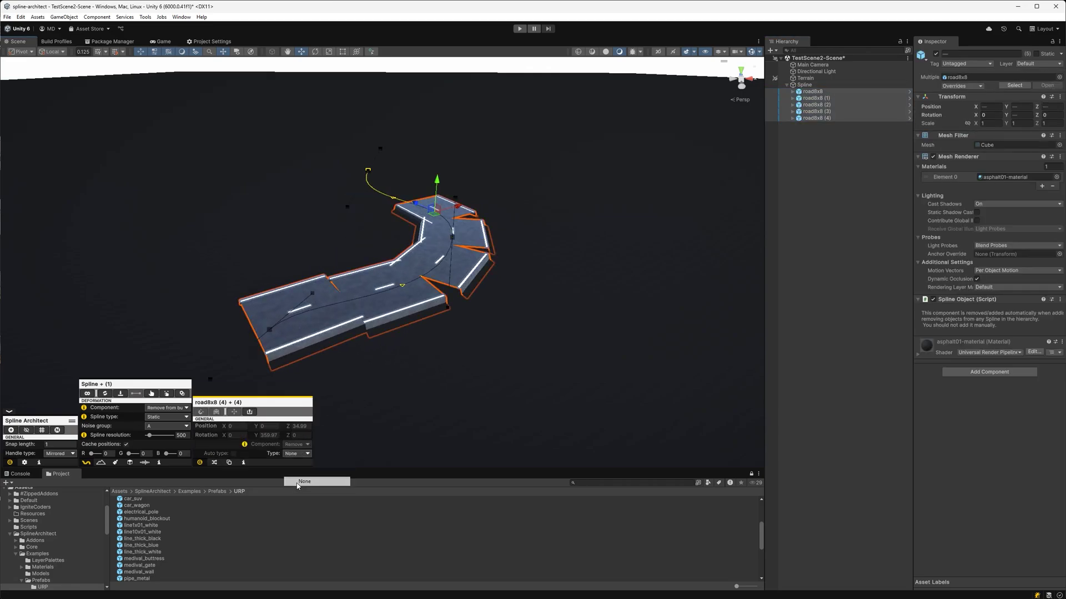
pyautogui.click(453, 238)
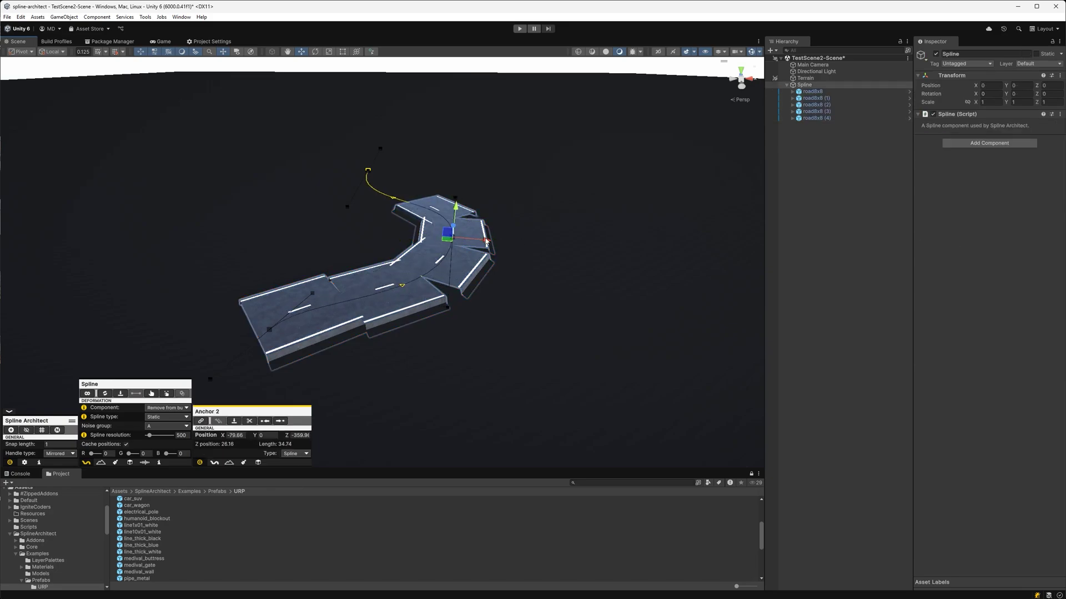
pyautogui.click(453, 224)
pyautogui.moveTo(453, 224); pyautogui.dragTo(551, 230)
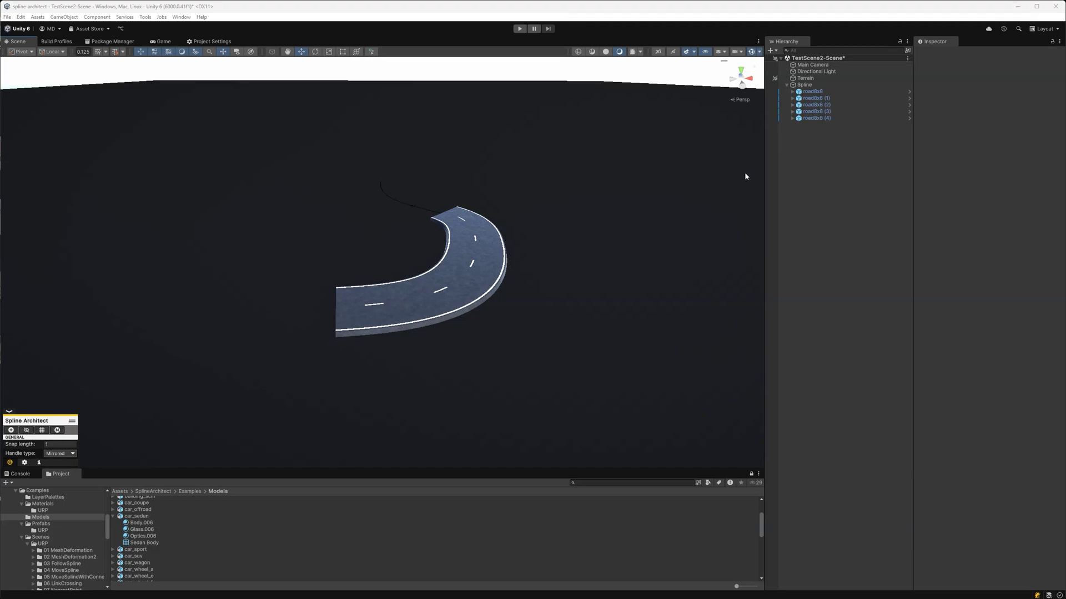
# - Add a convex Mesh Collider to all five road pieces and slide them along the spline
pyautogui.click(831, 92)
pyautogui.keyDown('shift'); pyautogui.click(831, 118); pyautogui.keyUp('shift')
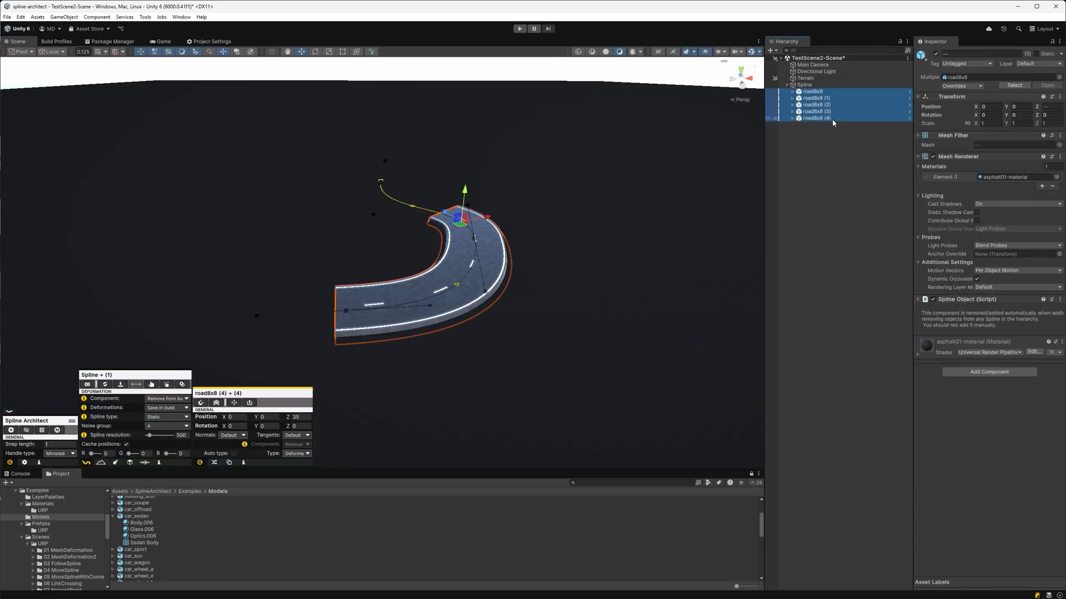
pyautogui.click(989, 371)
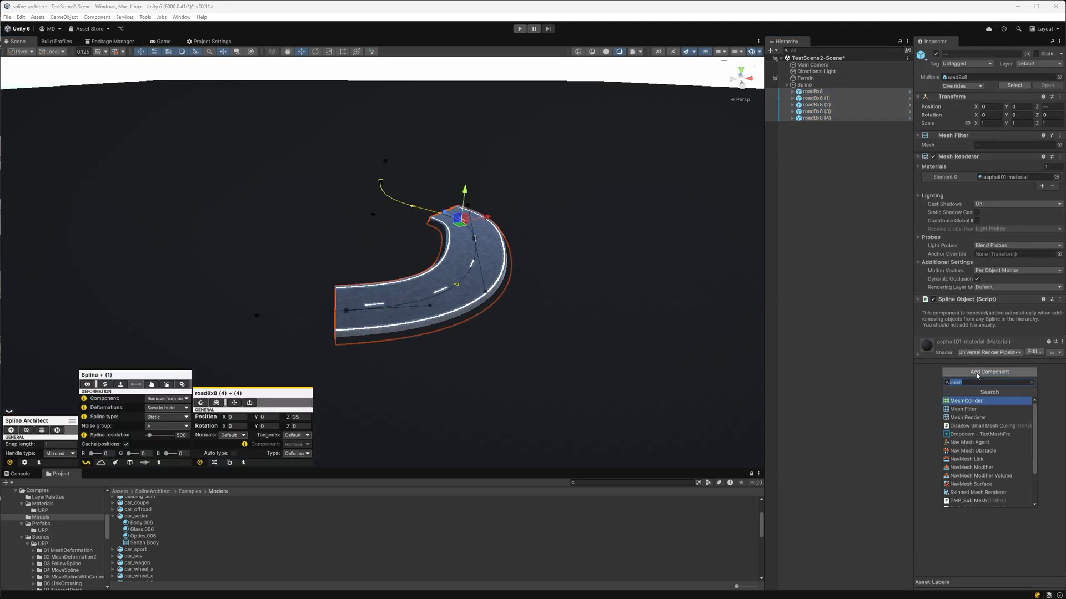
pyautogui.write('mesh')
pyautogui.click(978, 400)
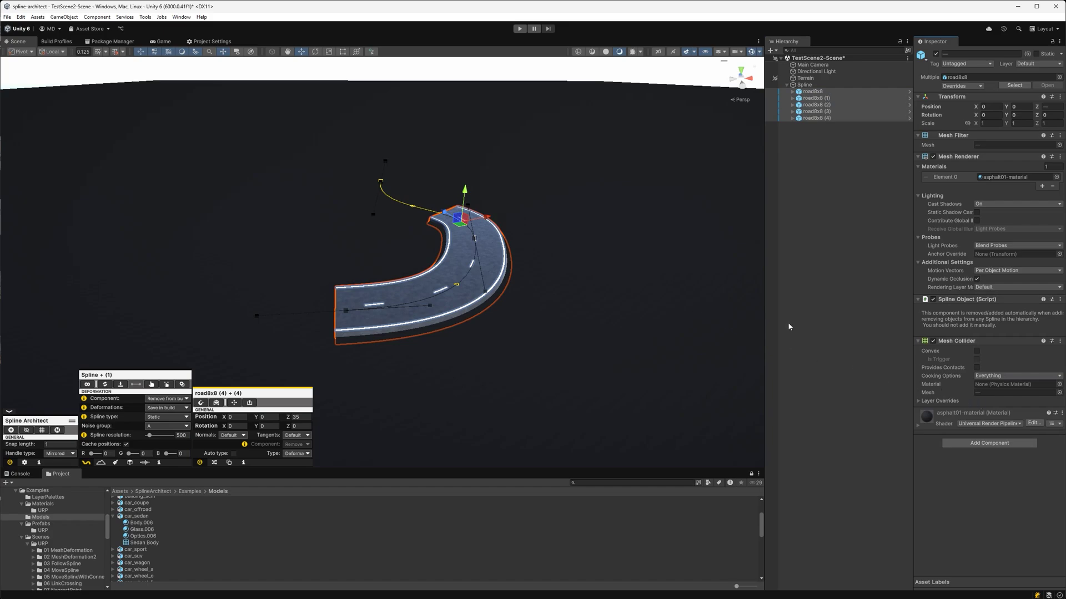
pyautogui.click(977, 351)
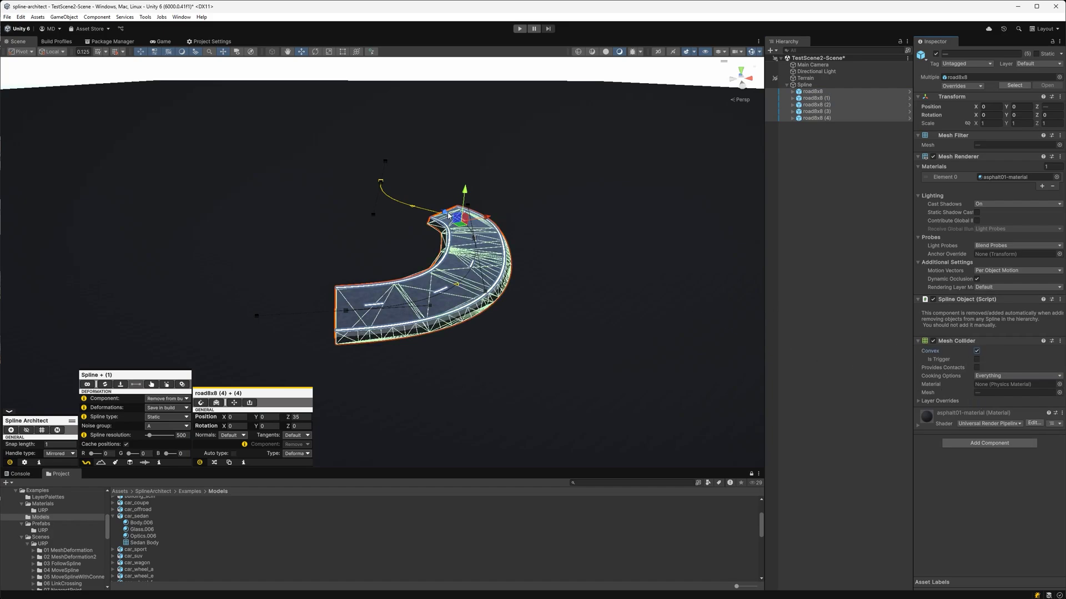
pyautogui.moveTo(394, 181); pyautogui.dragTo(445, 226)
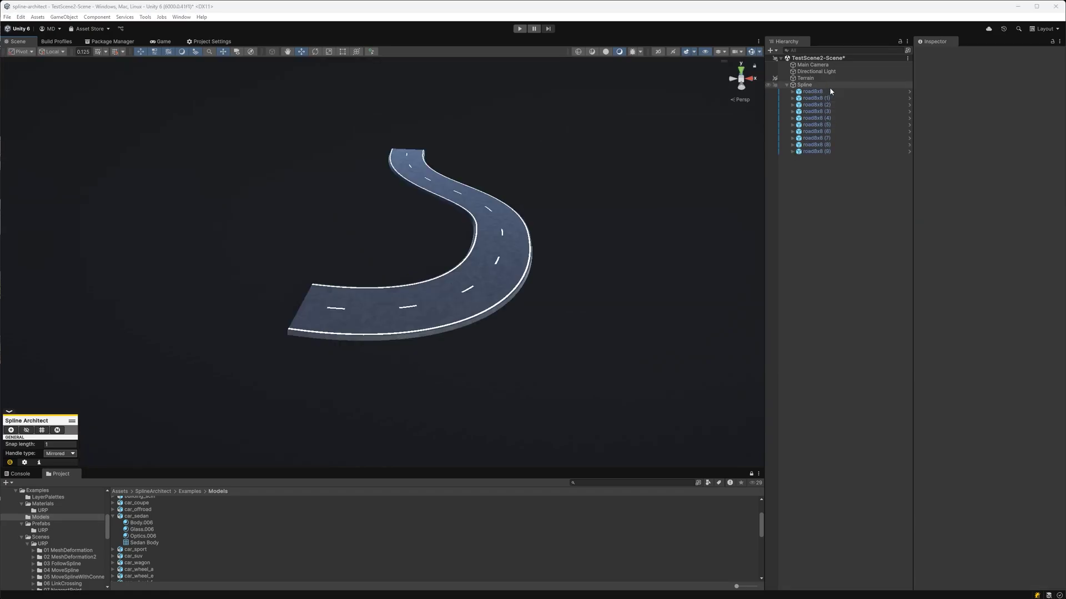
# - Enable Auto type for all ten road pieces and select the spline's first anchor
pyautogui.click(812, 91)
pyautogui.keyDown('shift'); pyautogui.click(816, 151); pyautogui.keyUp('shift')
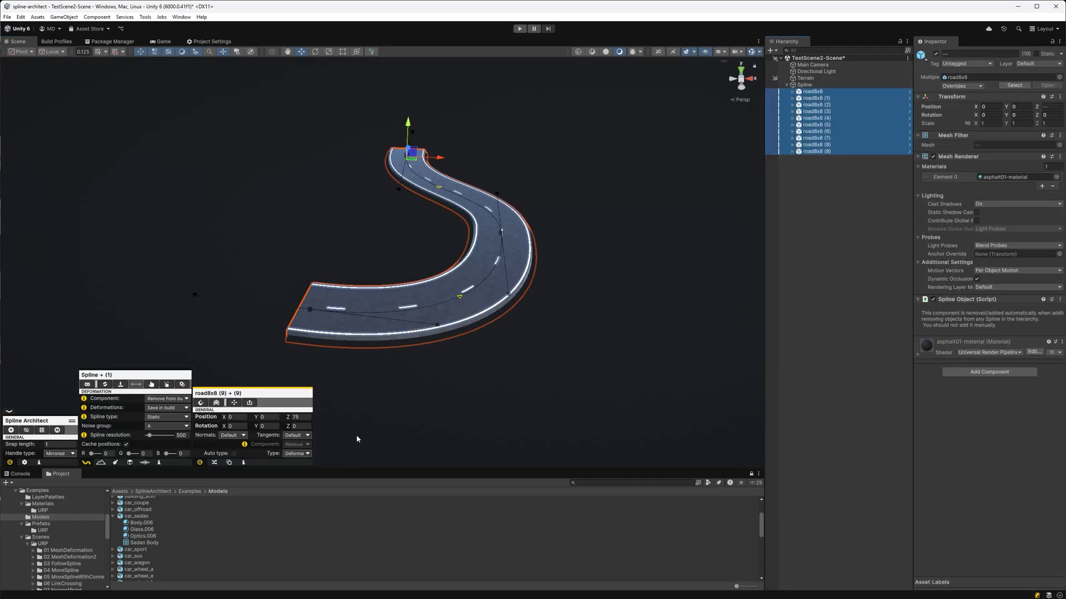
pyautogui.click(234, 454)
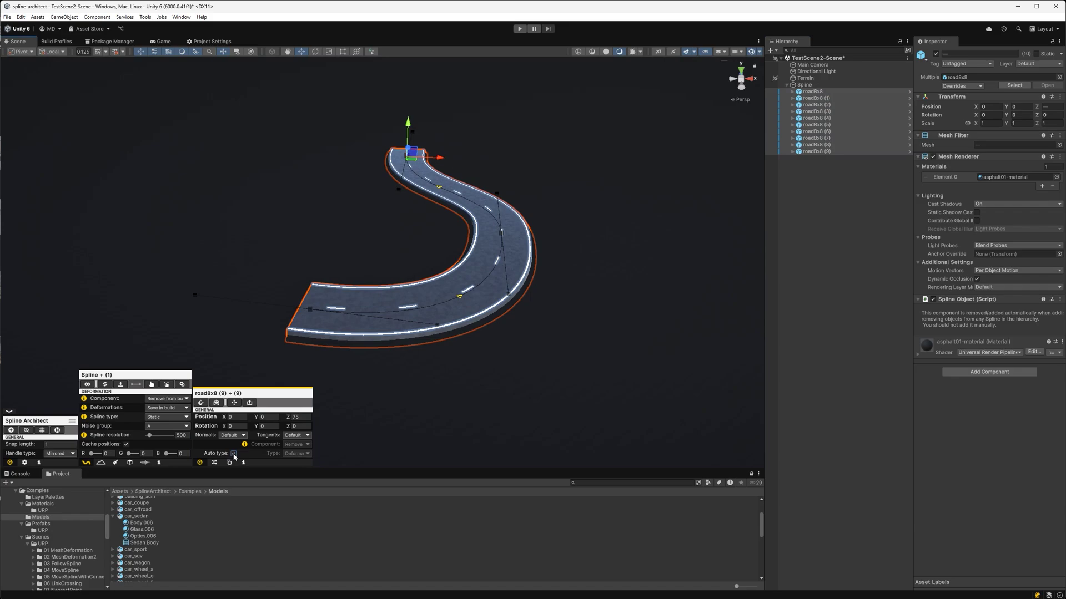
pyautogui.click(312, 311)
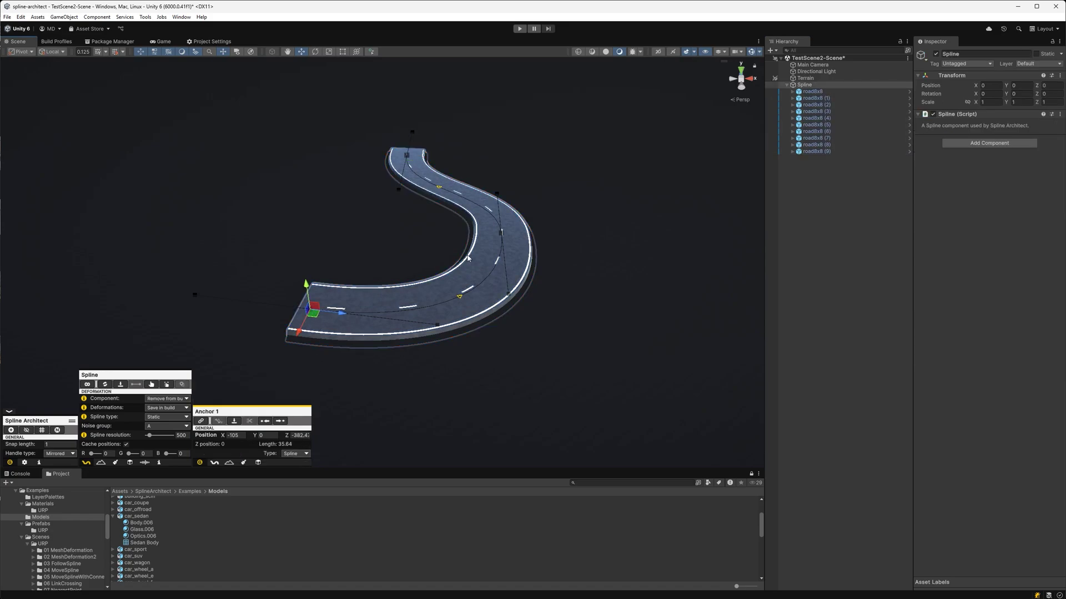
# - Align the control points of Anchors 1 and 2 and move the spline's far-end Tangent B to about X -73.2, Z -339
pyautogui.keyDown('shift'); pyautogui.click(502, 235); pyautogui.keyUp('shift')
pyautogui.click(135, 384)
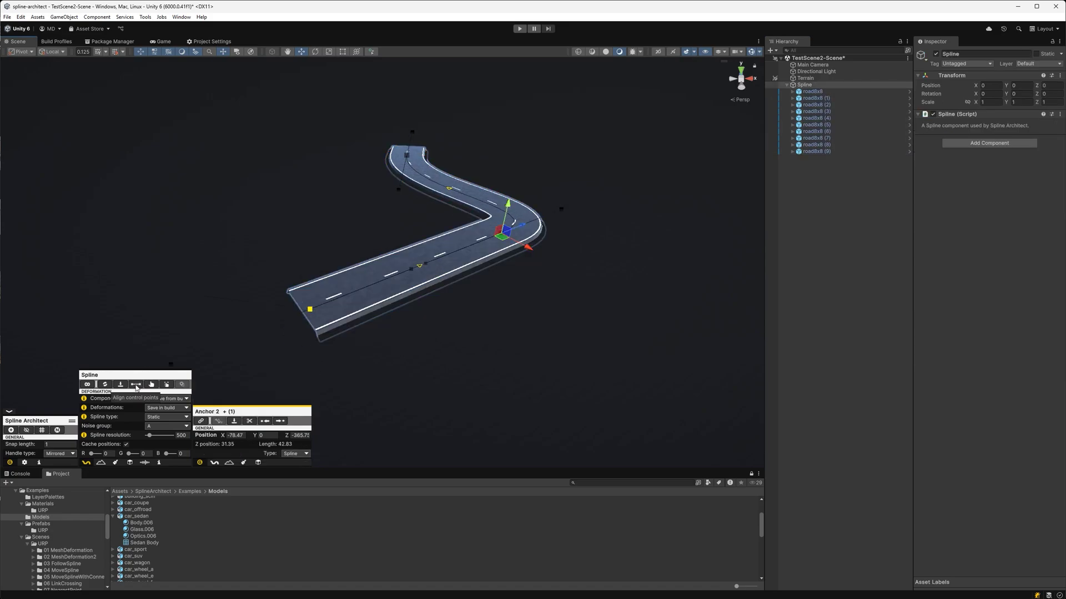
pyautogui.click(409, 167)
pyautogui.moveTo(409, 168); pyautogui.dragTo(486, 172)
pyautogui.click(441, 167)
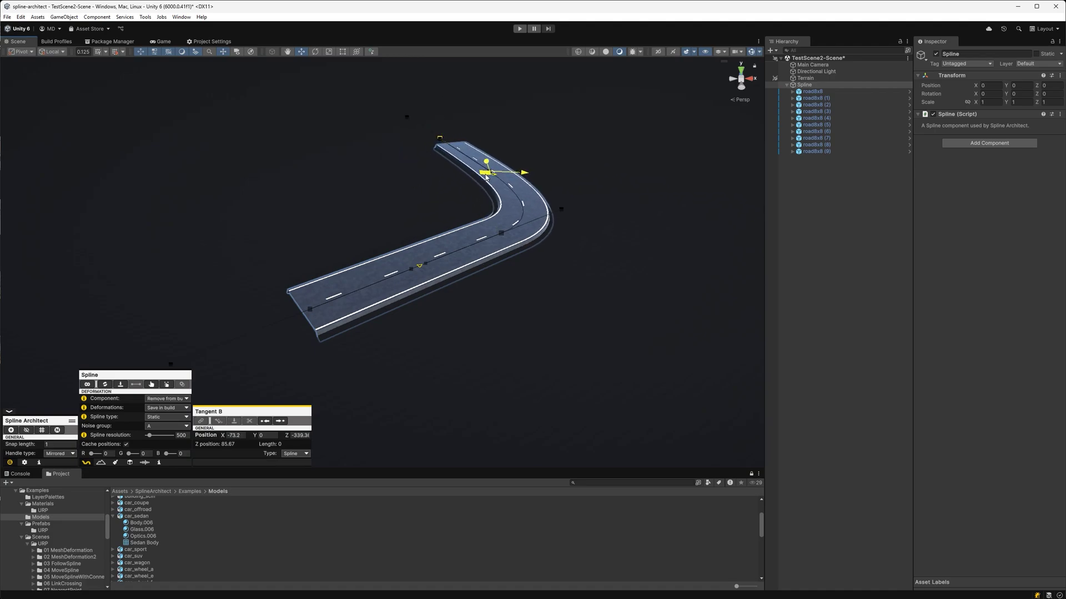
# - Inspect road8x8 (3), road8x8 (1) and the piece between them on the straight section to check their automatically assigned type
pyautogui.click(476, 257)
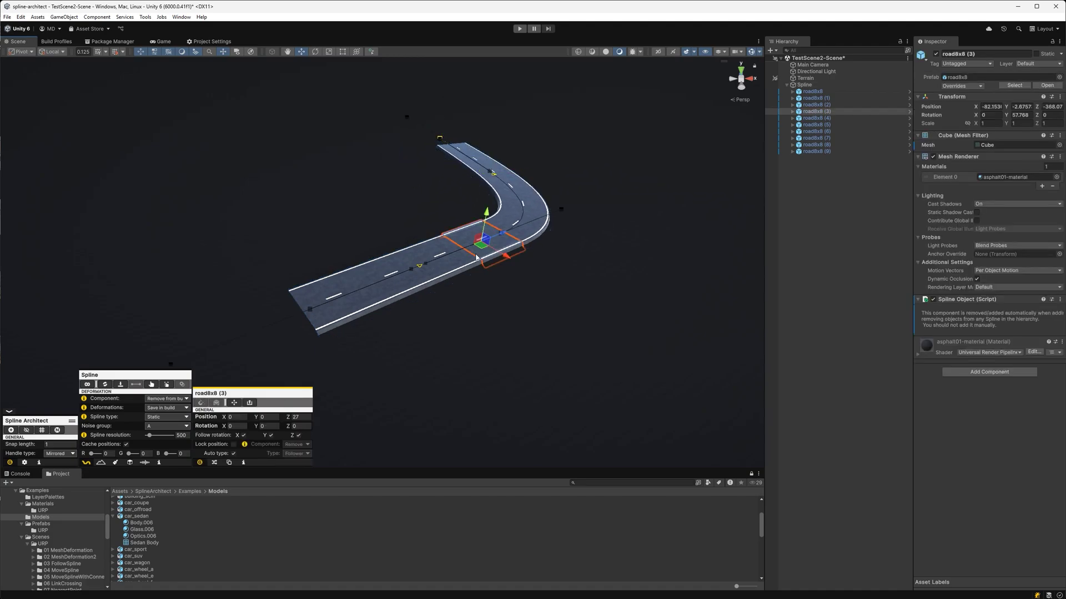
pyautogui.click(444, 277)
pyautogui.click(411, 288)
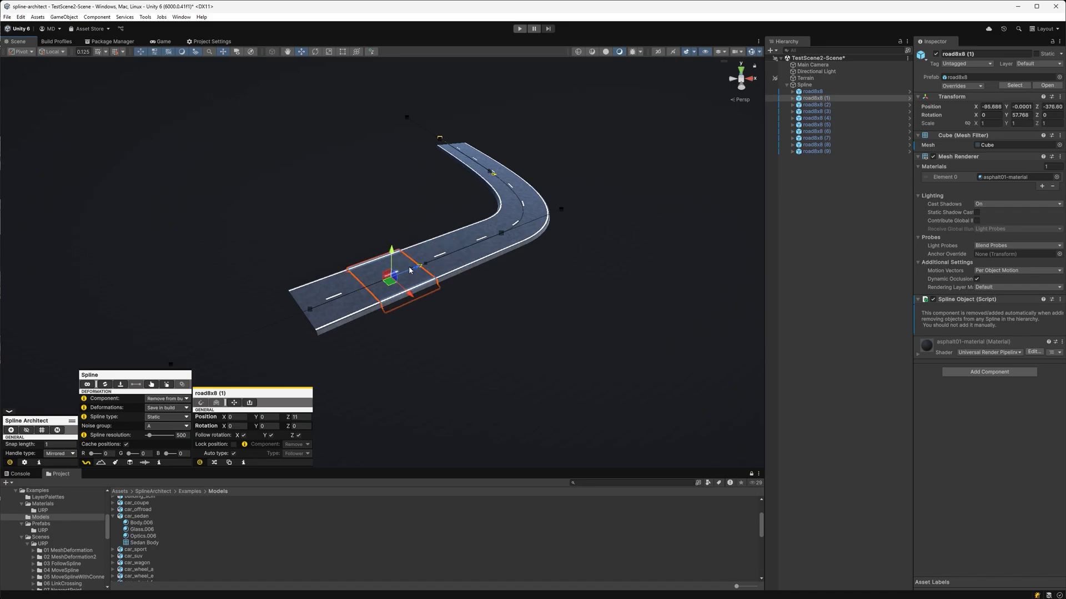
# - Try bending the straight road section by moving Tangent A of the first anchor, undoing each trial
pyautogui.click(310, 309)
pyautogui.moveTo(413, 273); pyautogui.dragTo(453, 336)
pyautogui.hotkey('ctrl', 'z')
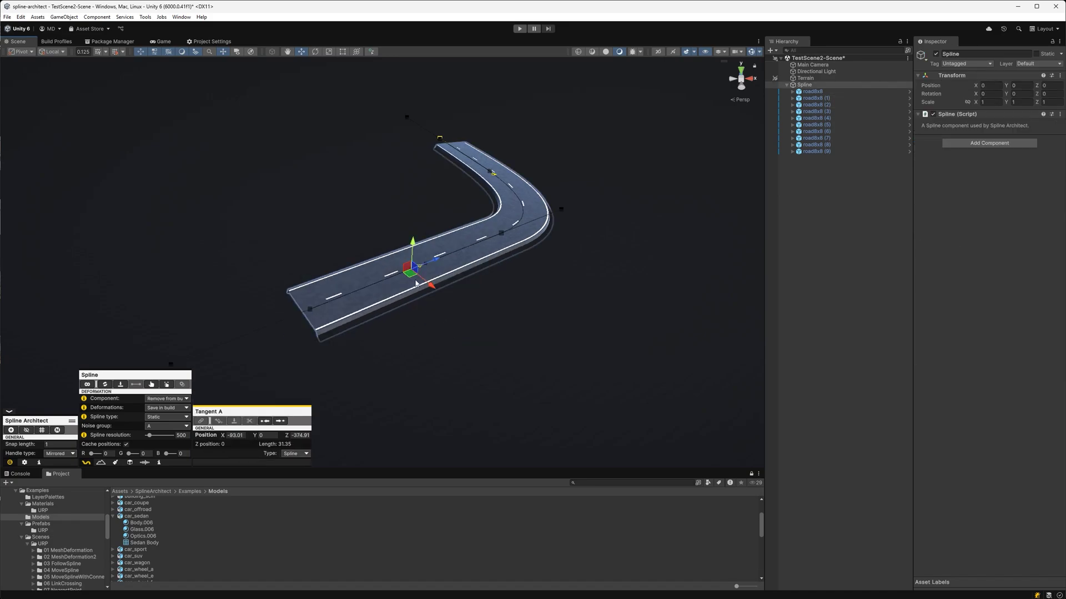
pyautogui.moveTo(411, 276); pyautogui.dragTo(446, 339)
pyautogui.hotkey('ctrl', 'z')
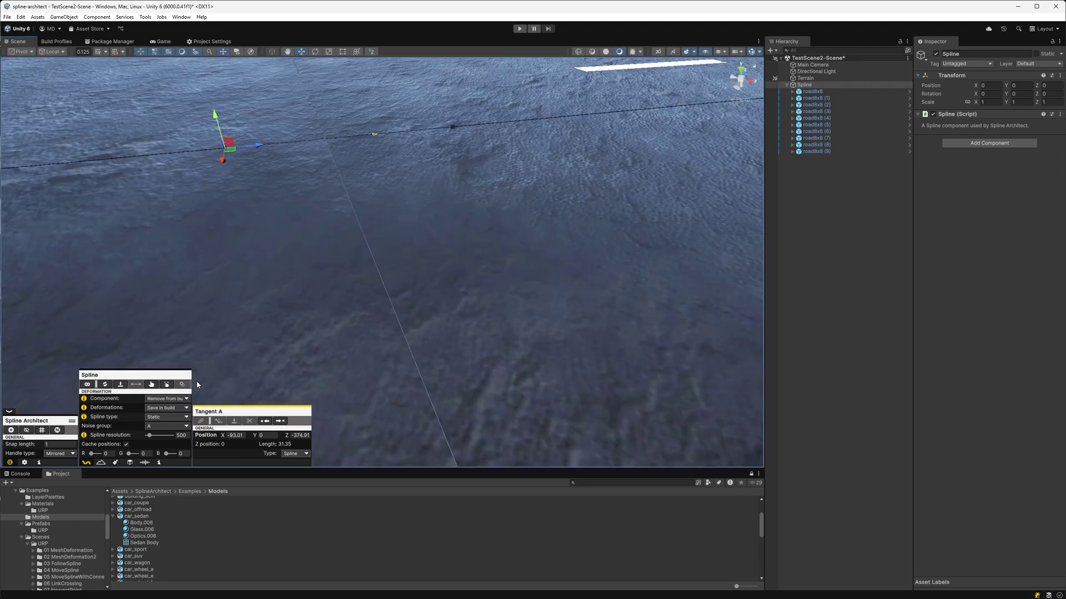
# - Raise the road spline's resolution
pyautogui.moveTo(152, 436); pyautogui.dragTo(161, 441)
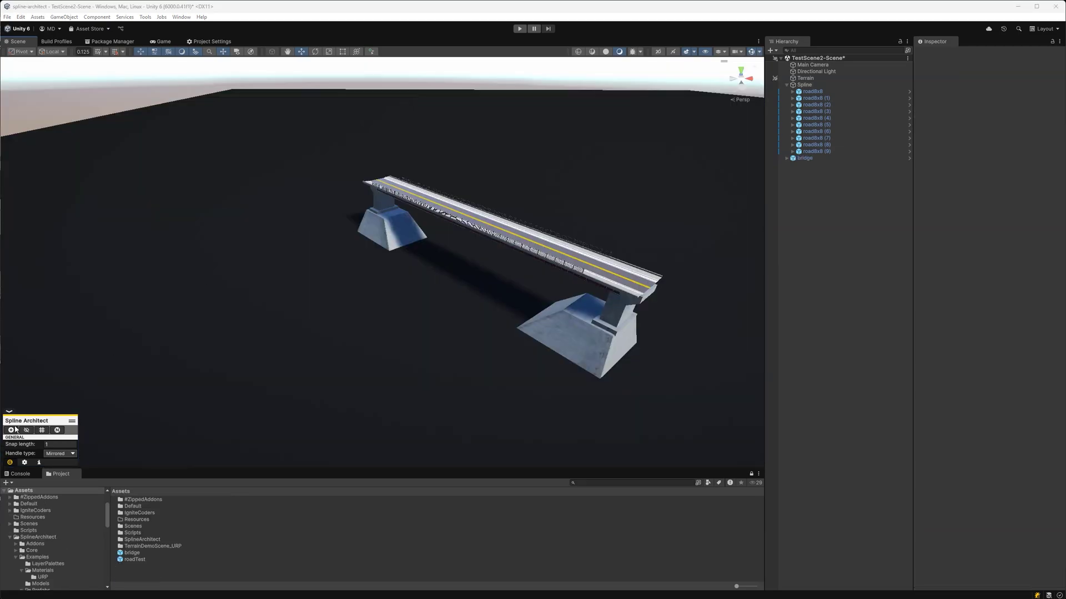
# - Create a new spline beside the bridge and move its anchors and tangents to form an S-shaped curve
pyautogui.click(450, 180)
pyautogui.click(446, 178)
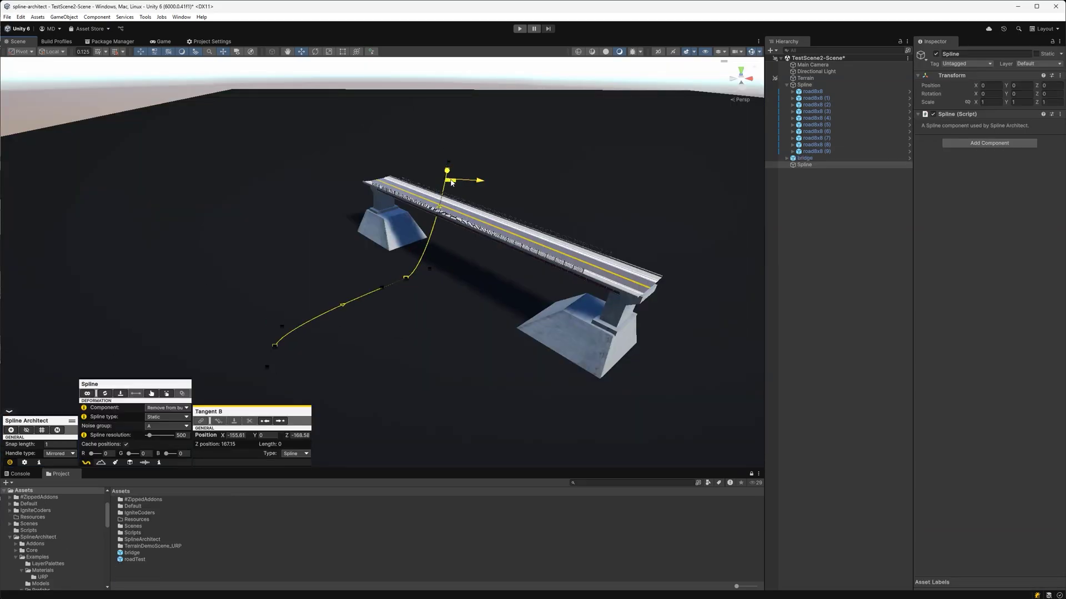
pyautogui.moveTo(450, 180); pyautogui.dragTo(493, 198)
pyautogui.click(406, 278)
pyautogui.moveTo(406, 281); pyautogui.dragTo(385, 301)
pyautogui.click(413, 274)
pyautogui.click(282, 326)
pyautogui.moveTo(282, 330); pyautogui.dragTo(292, 302)
# - Parent the bridge to the new spline and move it to the center so that it deforms along the curve
pyautogui.click(801, 159)
pyautogui.moveTo(802, 159); pyautogui.dragTo(810, 166)
pyautogui.click(234, 403)
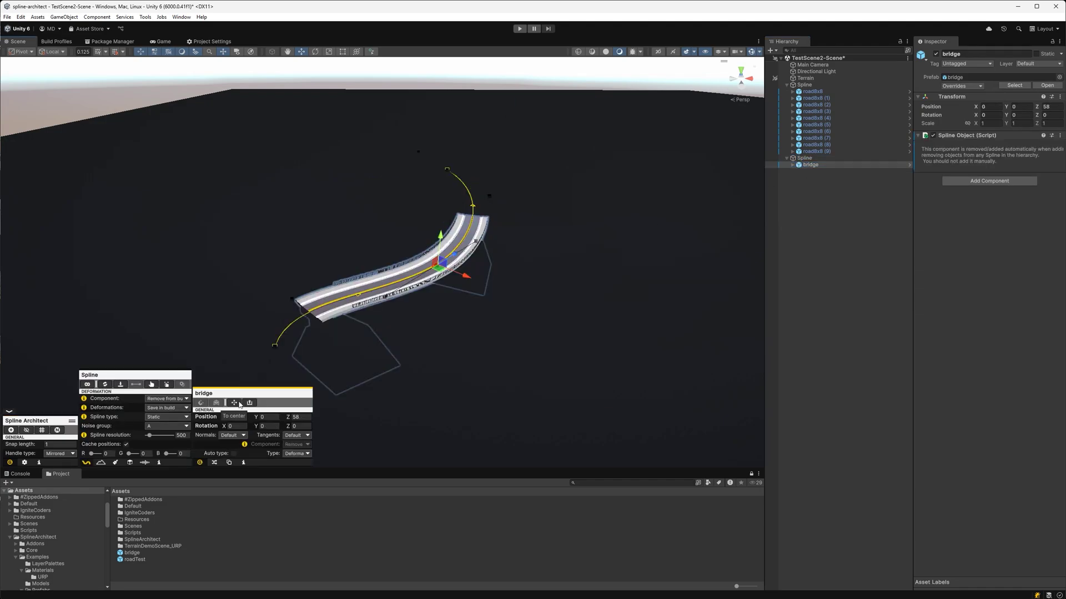
# - Center the bridge spline's transform, raise the spline and move its near-end anchor outward
pyautogui.click(152, 386)
pyautogui.moveTo(415, 196); pyautogui.dragTo(417, 141)
pyautogui.moveTo(261, 272); pyautogui.dragTo(214, 297)
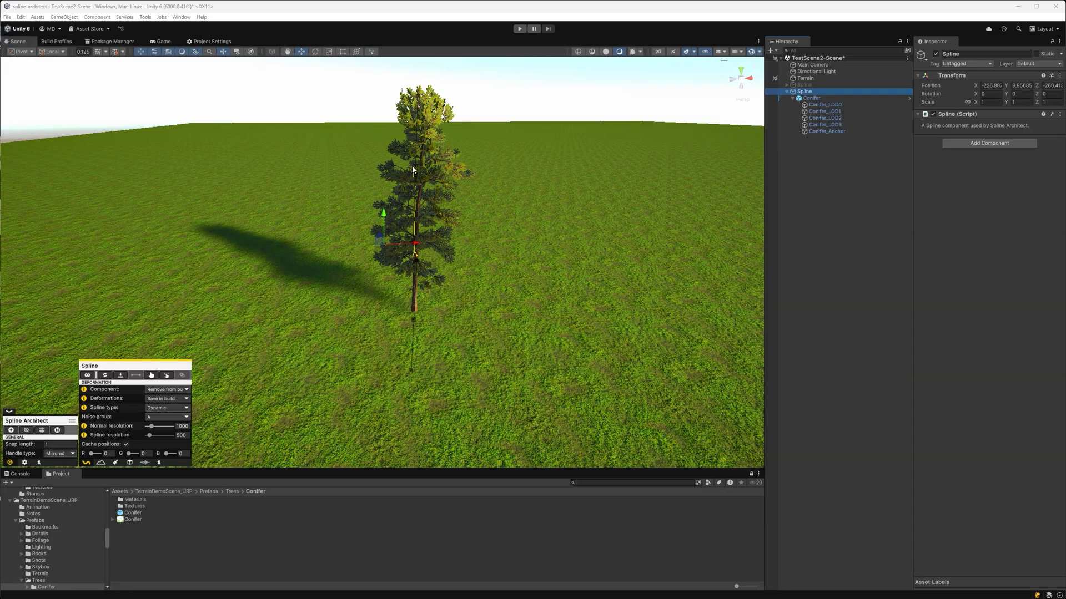
# - Bend the conifer tree sideways by moving the upper control point of its spline
pyautogui.click(412, 167)
pyautogui.moveTo(411, 166); pyautogui.dragTo(470, 186)
pyautogui.press('s')
pyautogui.moveTo(521, 201); pyautogui.dragTo(499, 174, button='right')
# - Examine the bent Conifer's LOD levels from different distances and inspect its Conifer_LOD1 object
pyautogui.click(812, 98)
pyautogui.press('s')
pyautogui.press('w')
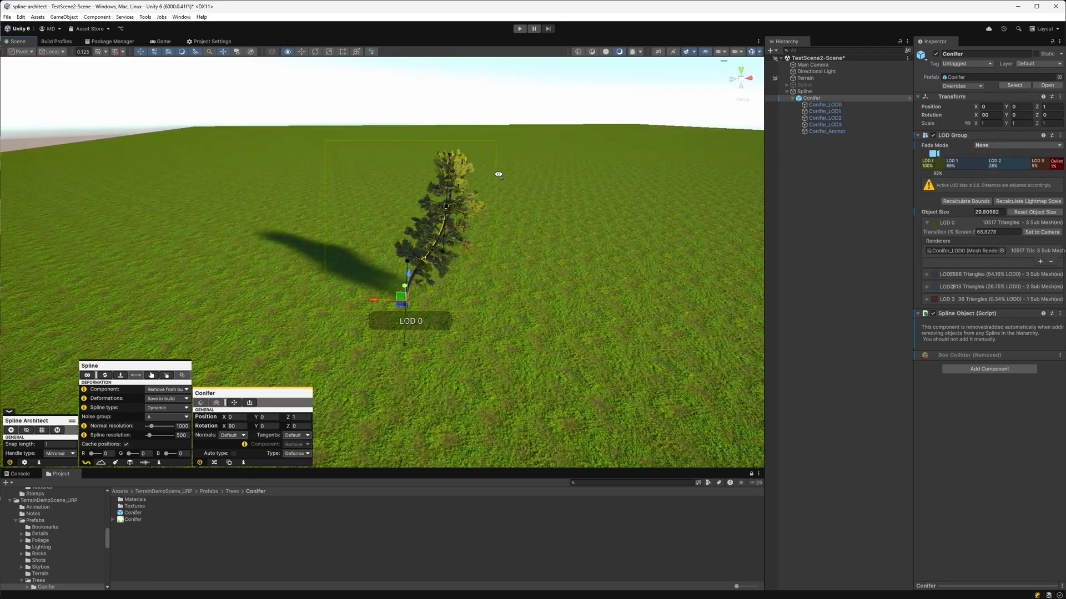
pyautogui.click(834, 110)
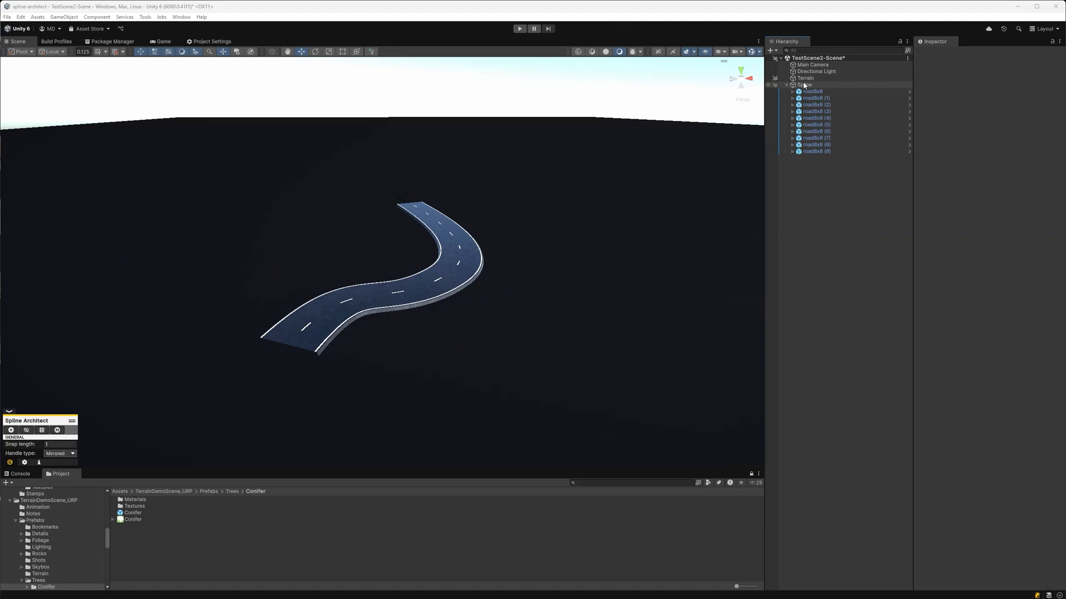
# - Try rotating and scaling the road spline about its off-center pivot and undo the changes
pyautogui.click(804, 85)
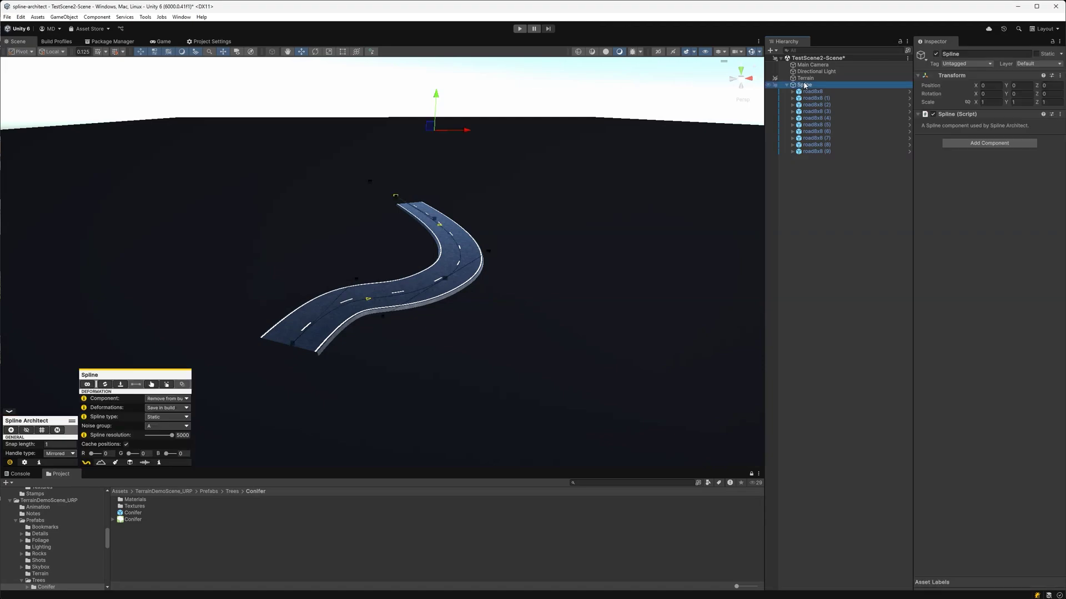
pyautogui.press('e')
pyautogui.moveTo(454, 137); pyautogui.dragTo(473, 135)
pyautogui.press('r')
pyautogui.hotkey('ctrl', 'z')
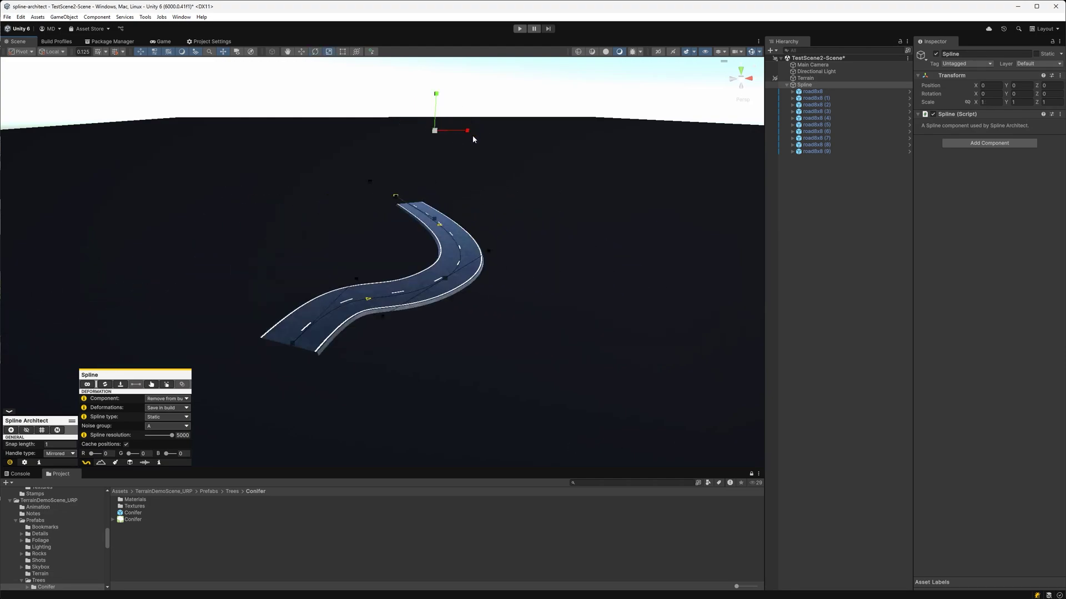
# - Center the road spline's transform on the road
pyautogui.press('w')
pyautogui.click(152, 385)
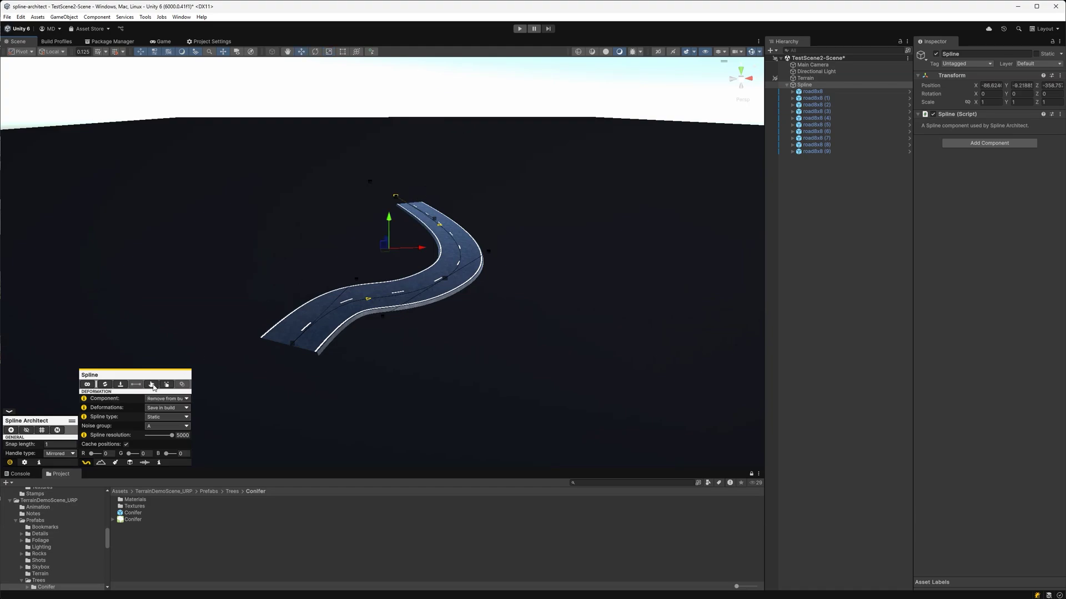
# - Test rotating the road spline about its centered pivot and scaling it along X to about 1.75
pyautogui.press('e')
pyautogui.moveTo(364, 250); pyautogui.dragTo(447, 256)
pyautogui.press('r')
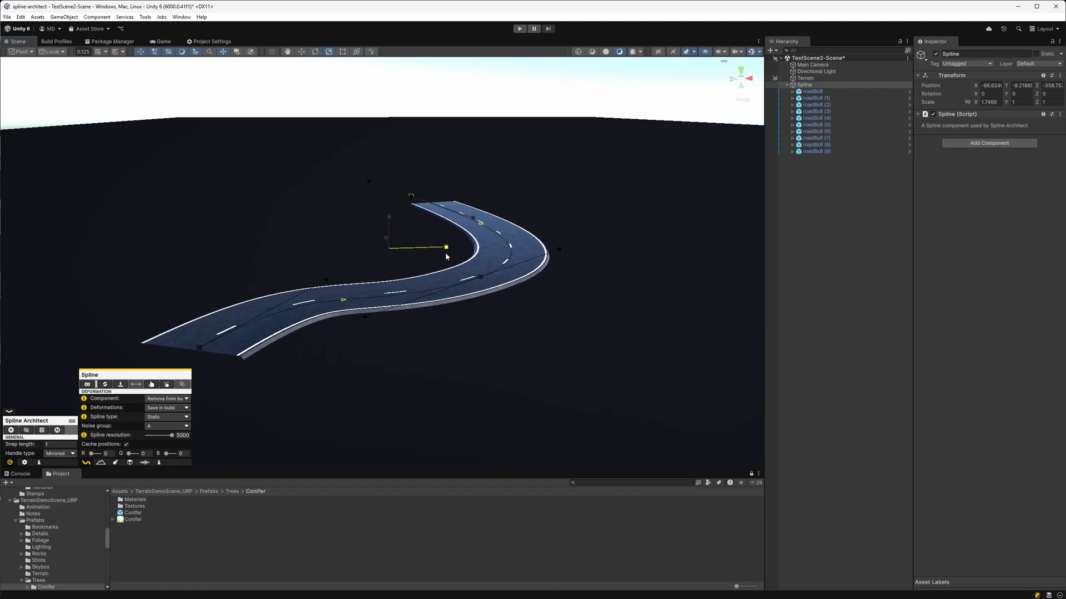
pyautogui.moveTo(446, 256); pyautogui.dragTo(427, 255)
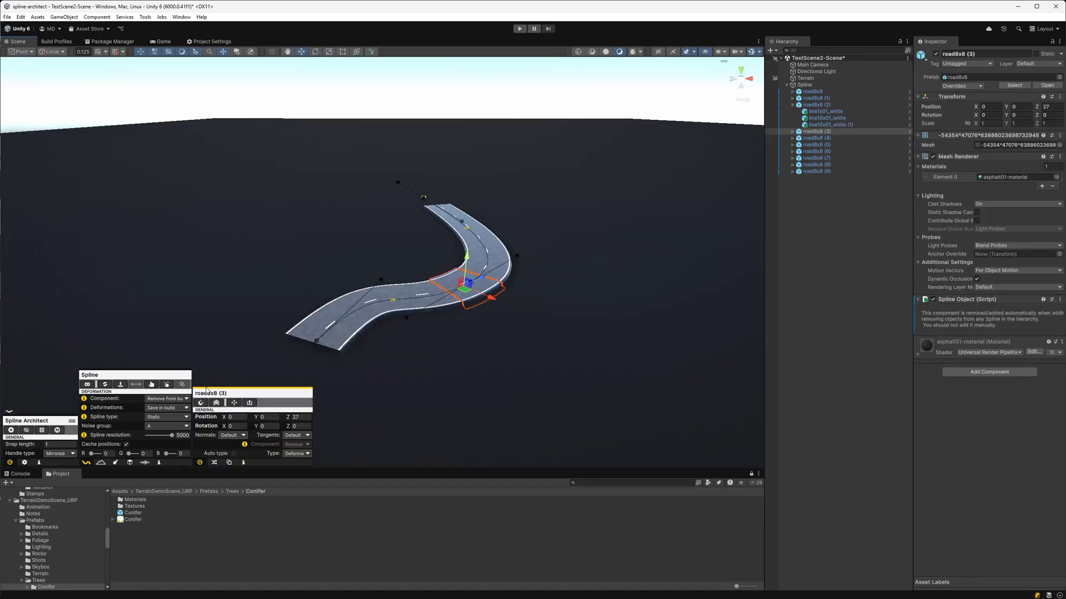
# - Review the road spline's options for Deformations, Component and Spline type
pyautogui.click(177, 409)
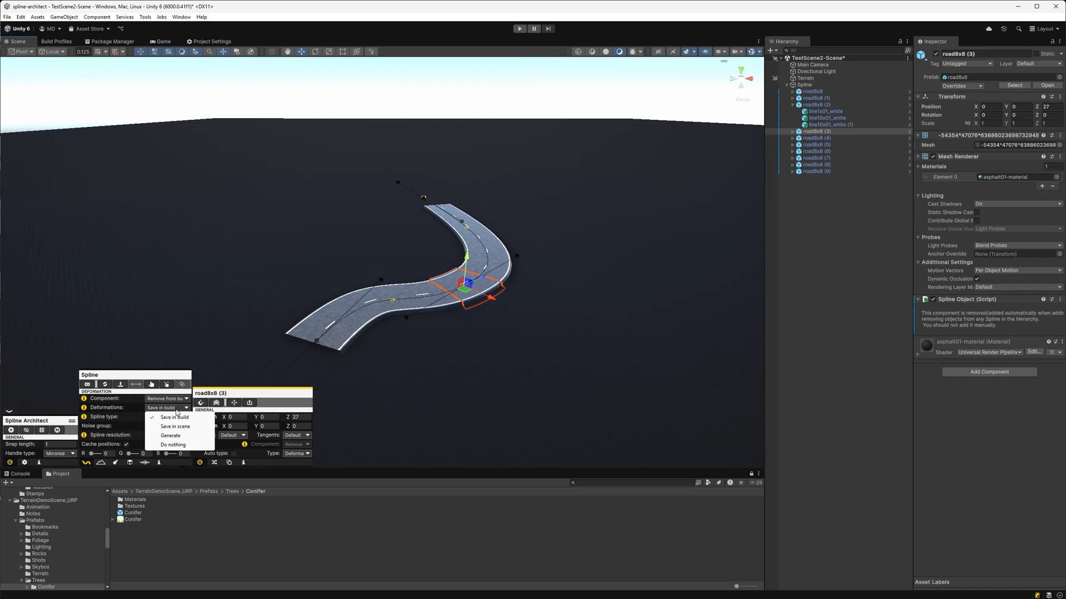
pyautogui.click(179, 399)
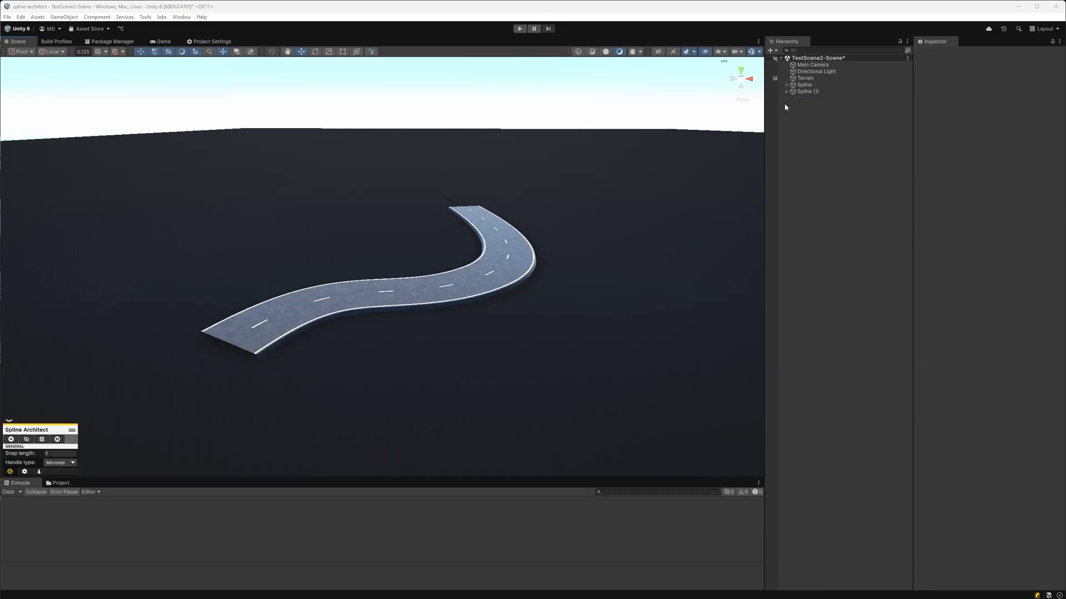
pyautogui.click(804, 84)
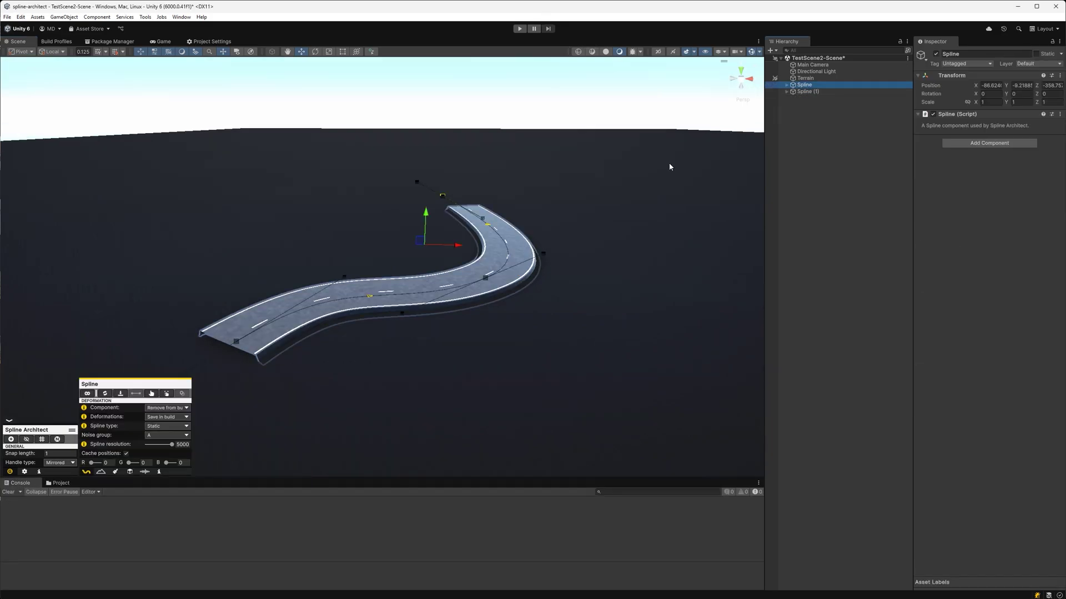
pyautogui.click(171, 427)
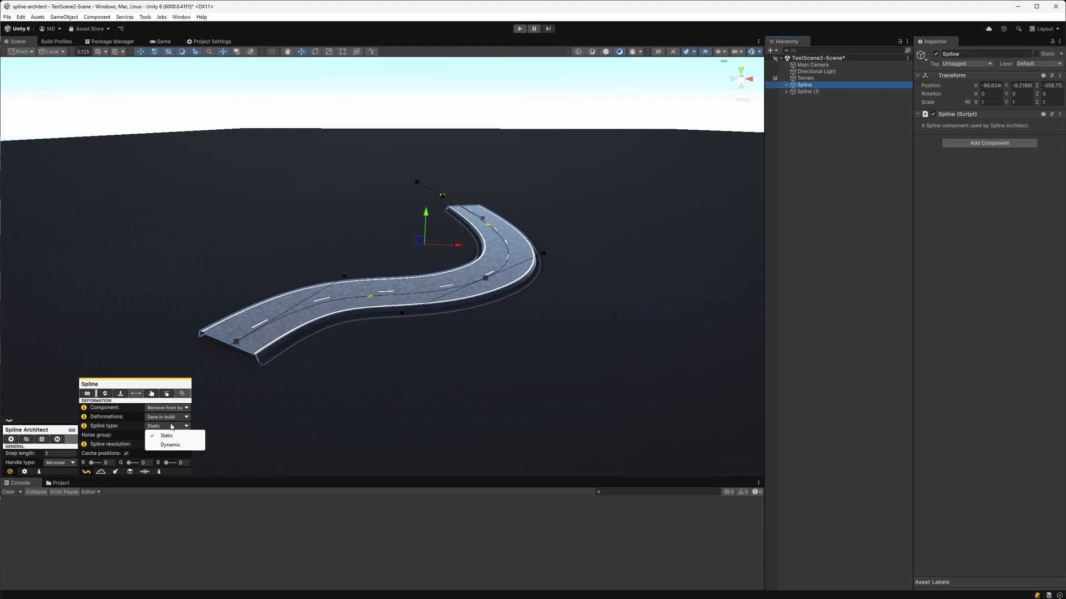
pyautogui.click(274, 413)
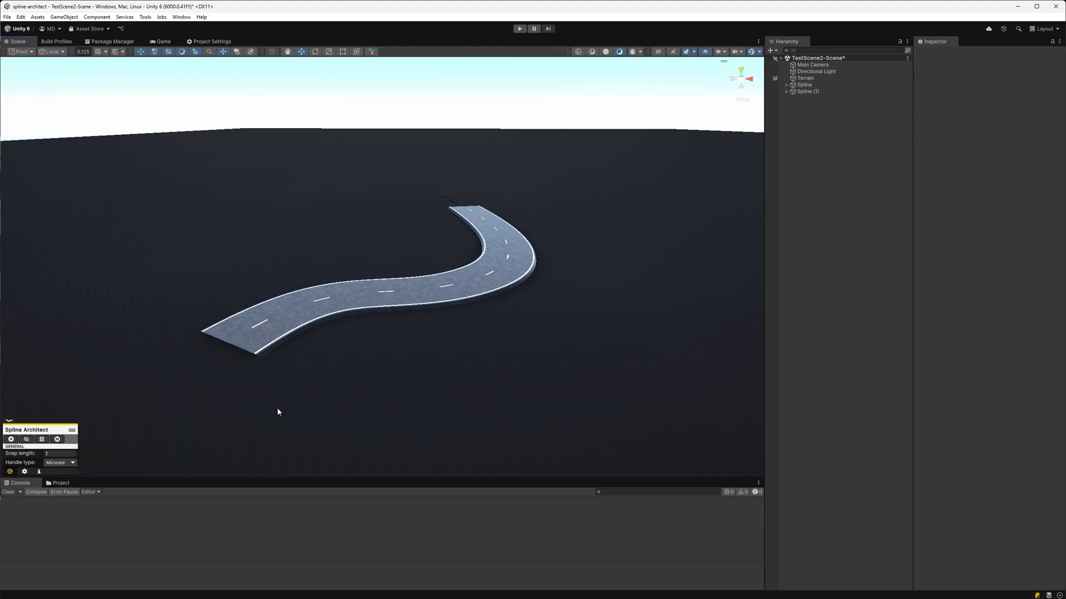
# - Set the spline type of the looping Spline (1) to Dynamic
pyautogui.press('d')
pyautogui.moveTo(278, 409); pyautogui.dragTo(292, 399, button='right')
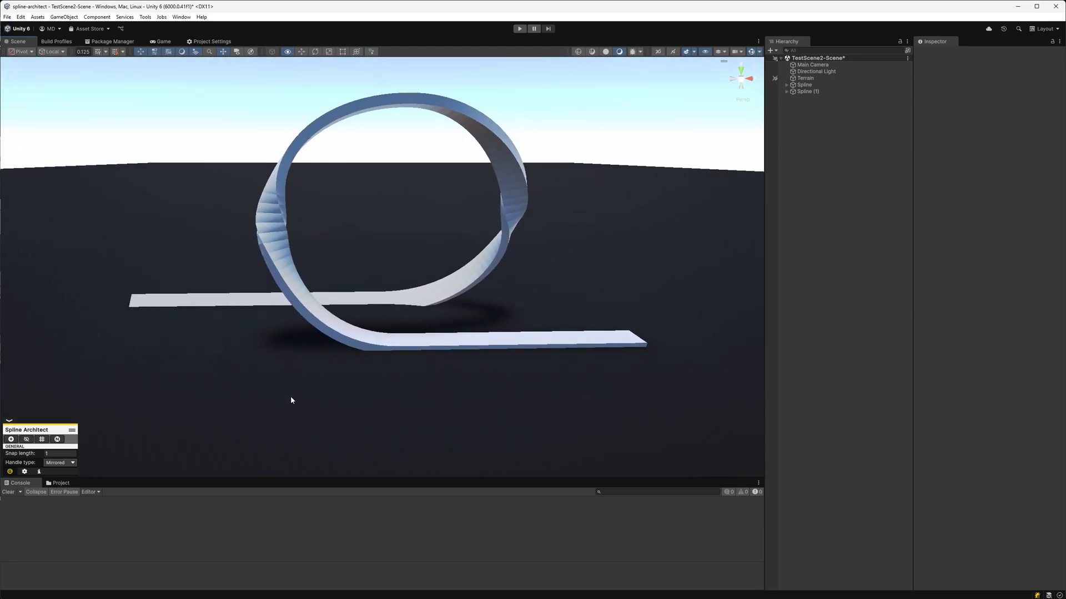
pyautogui.click(828, 91)
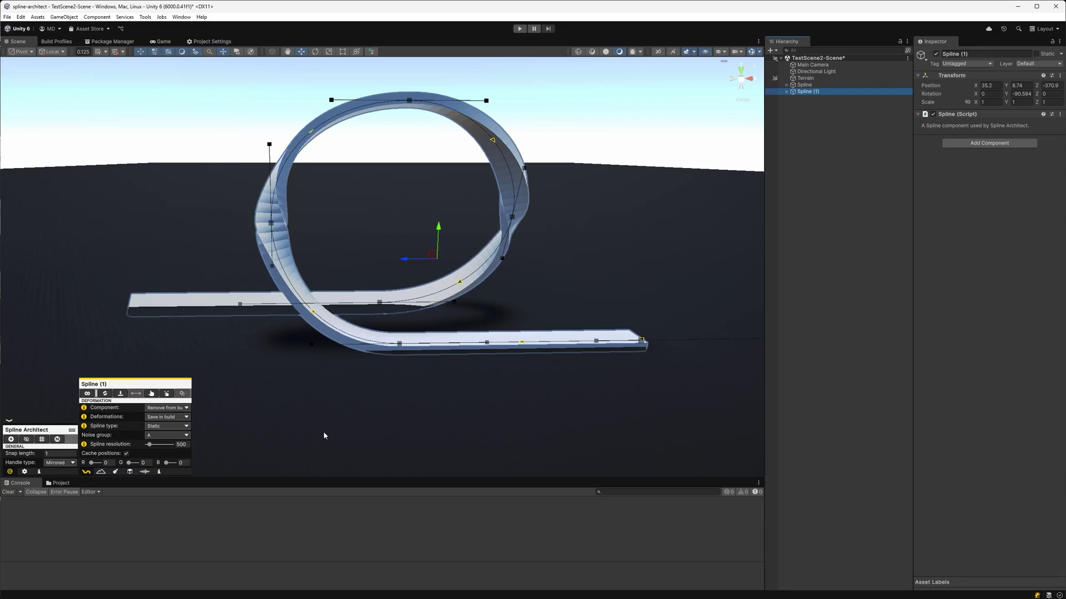
pyautogui.click(179, 430)
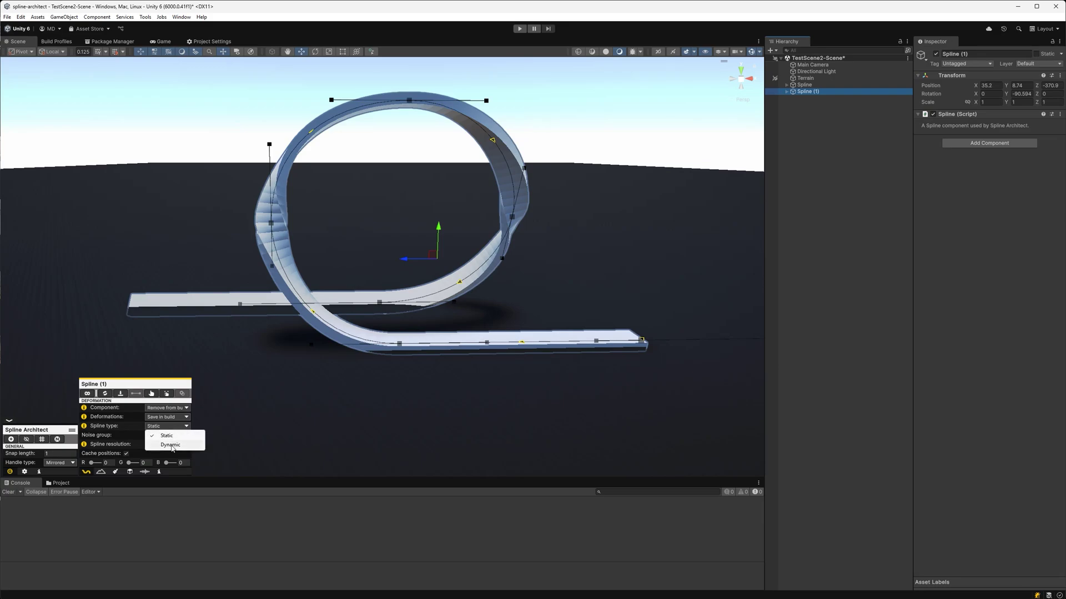
pyautogui.click(170, 445)
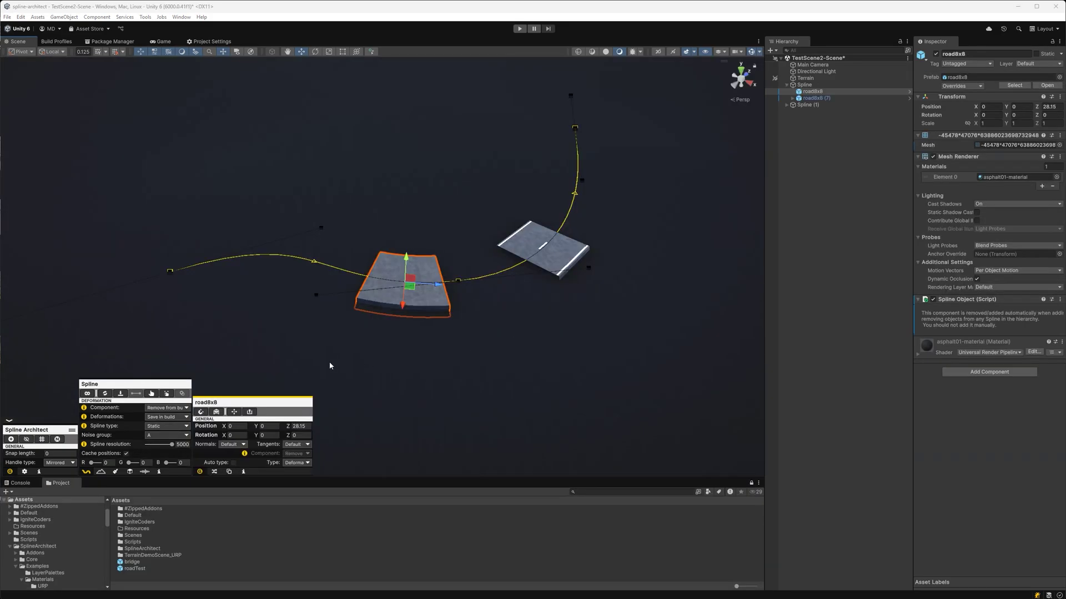
# - Enable snapping for the road8x8 piece, slide it along the spline to about Z 32.73 and switch to the next snap mode
pyautogui.click(202, 412)
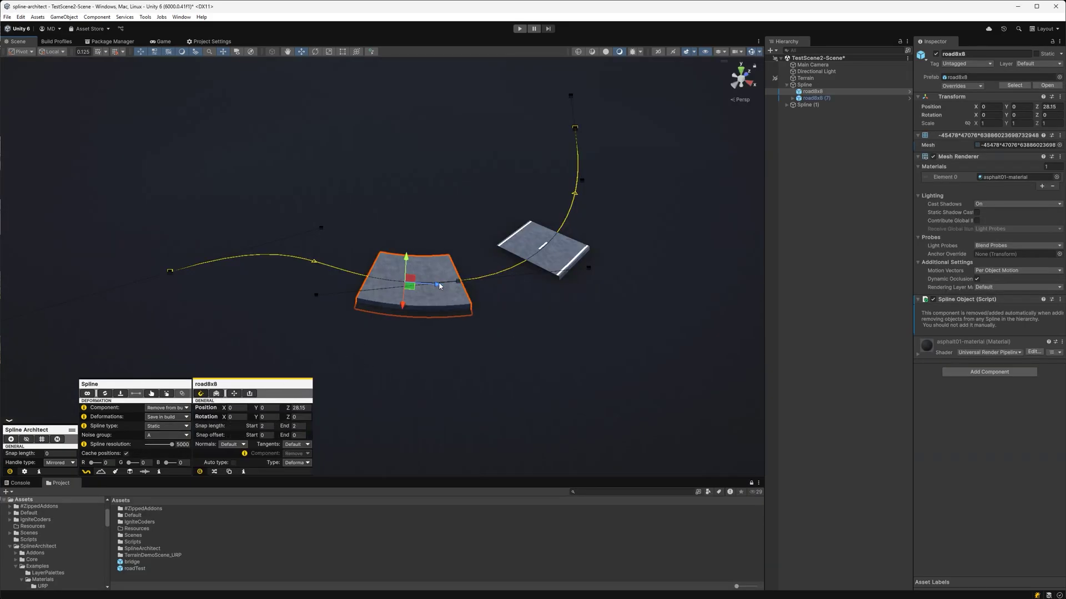
pyautogui.moveTo(438, 285); pyautogui.dragTo(474, 317)
pyautogui.click(201, 394)
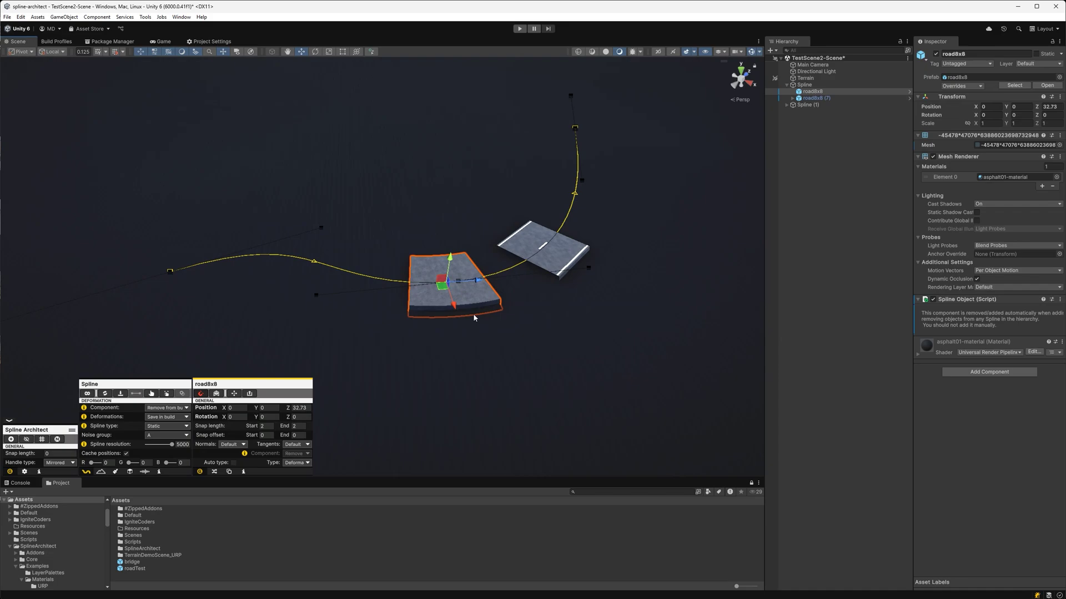